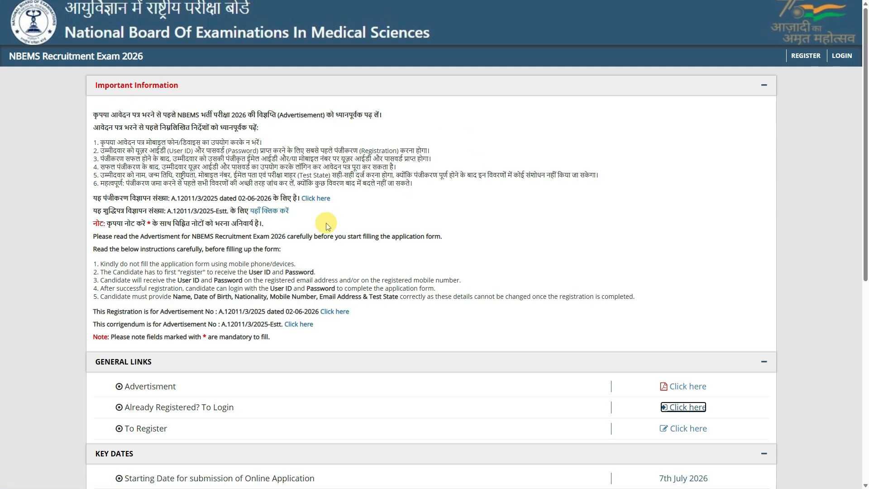
- Open the Advertisement PDF from the general links and read through its important dates, vacancies and eligibility conditions
{"action": "scroll", "coordinate": [320, 219], "scroll_direction": "down", "scroll_amount": 4}
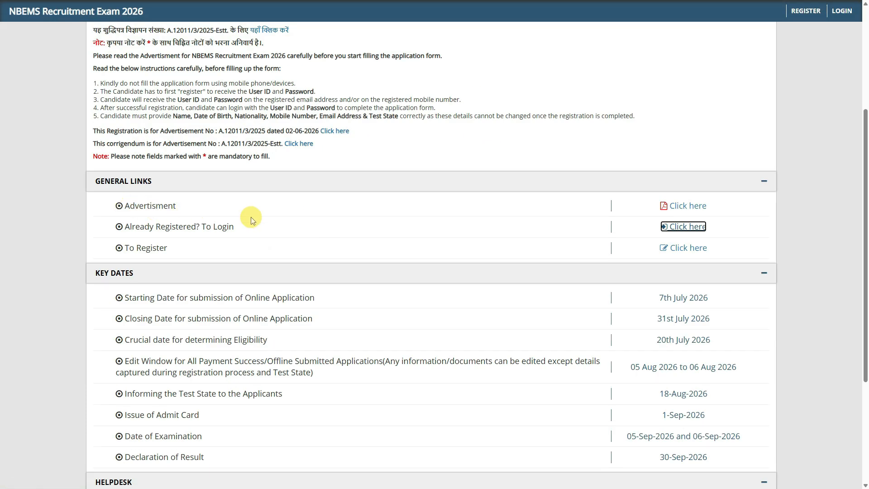
{"action": "left_click", "coordinate": [689, 208]}
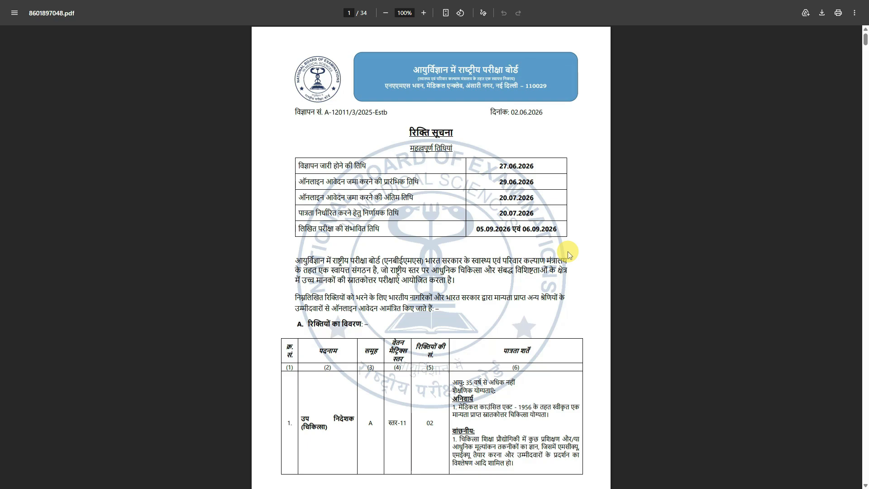
{"action": "scroll", "coordinate": [569, 255], "scroll_direction": "down", "scroll_amount": 19}
{"action": "scroll", "coordinate": [569, 255], "scroll_direction": "down", "scroll_amount": 14}
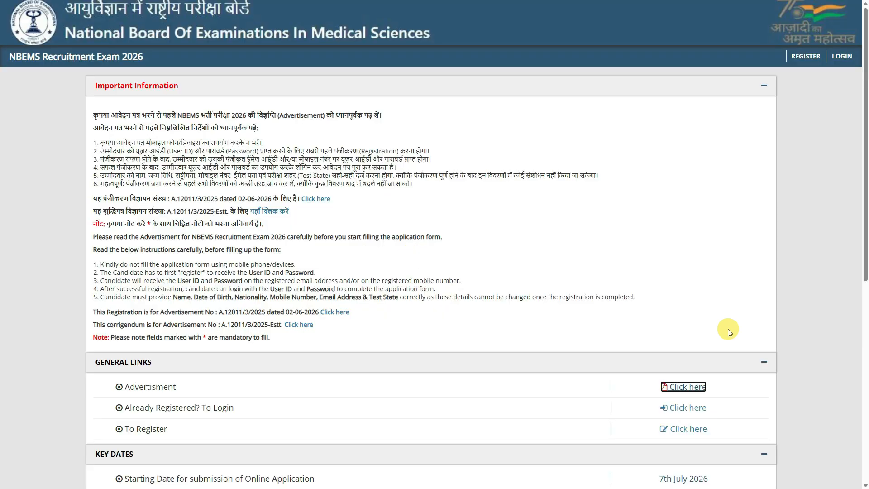
- Open the new candidate registration form from the general links and dismiss its instructions
{"action": "scroll", "coordinate": [728, 327], "scroll_direction": "down", "scroll_amount": 4}
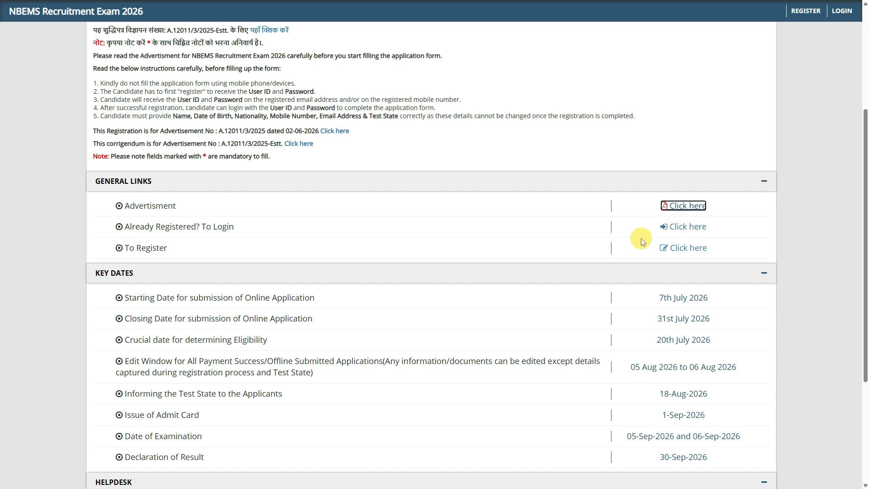
{"action": "left_click", "coordinate": [690, 249]}
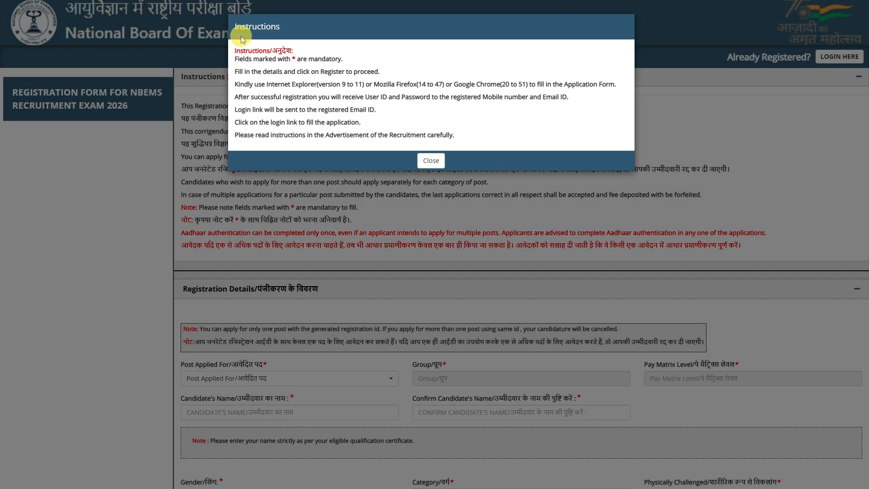
{"action": "left_click", "coordinate": [426, 163]}
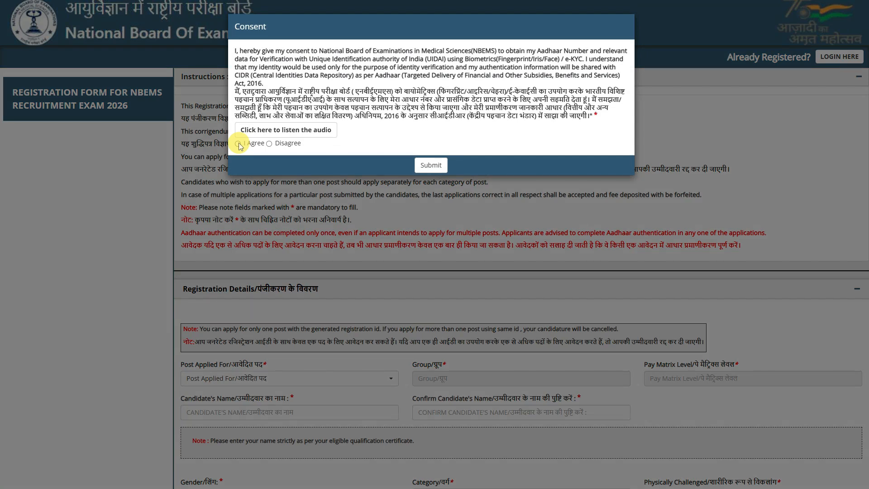
- Submit the Aadhaar consent with I Agree, and close the Aadhaar Authentication dialog after accepting its consent
{"action": "left_click", "coordinate": [238, 144]}
{"action": "left_click", "coordinate": [422, 165]}
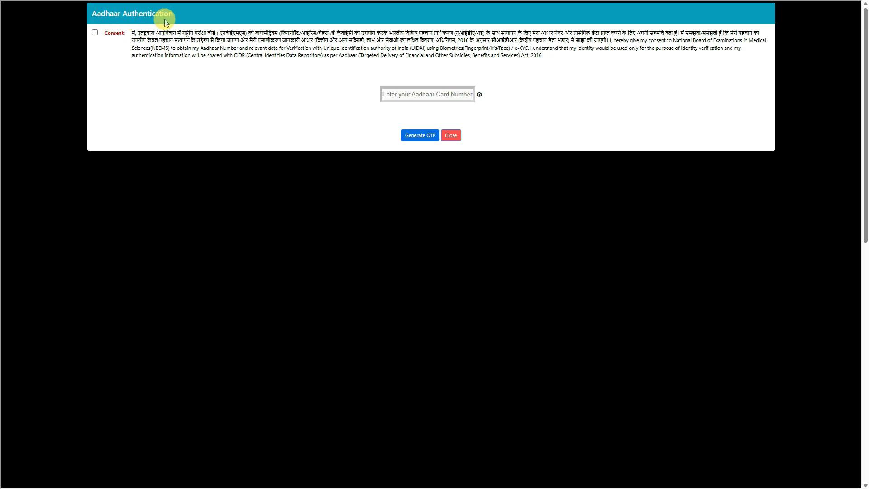
{"action": "left_click", "coordinate": [96, 33]}
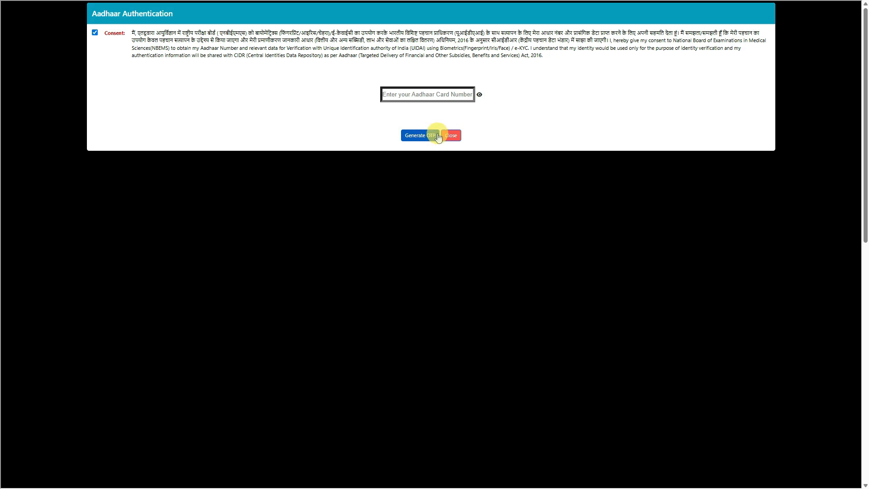
{"action": "left_click", "coordinate": [455, 137]}
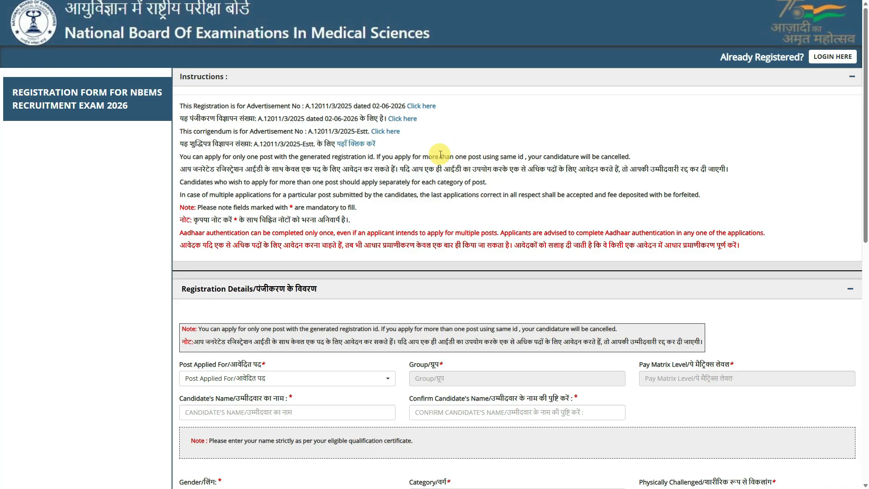
- Choose Junior Assistant as the post applied for in the registration details
{"action": "scroll", "coordinate": [427, 159], "scroll_direction": "down", "scroll_amount": 4}
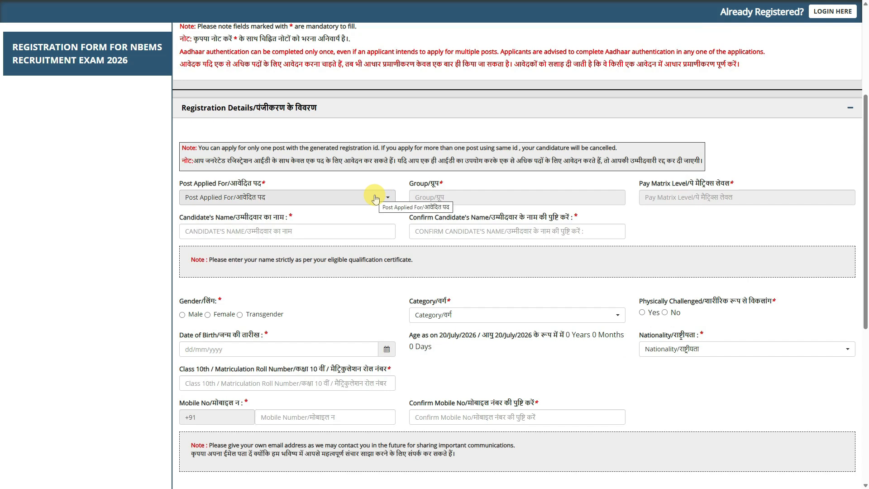
{"action": "left_click", "coordinate": [375, 198]}
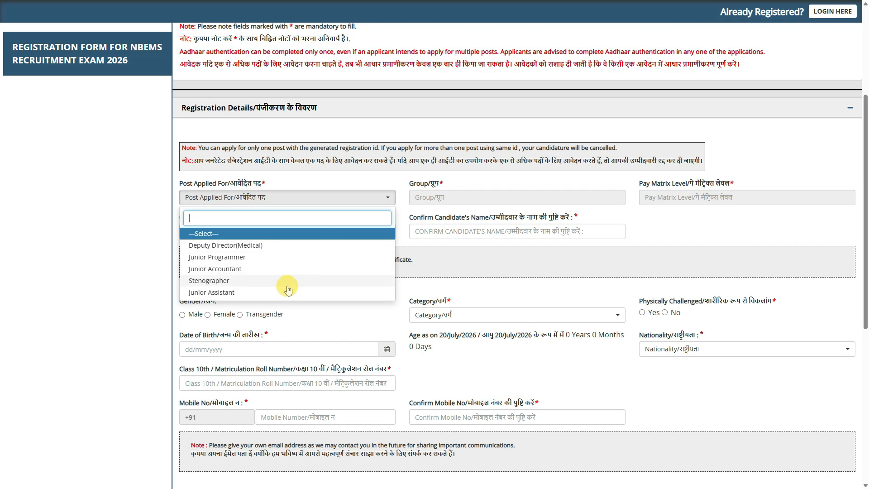
{"action": "scroll", "coordinate": [326, 251], "scroll_direction": "down", "scroll_amount": 3}
{"action": "scroll", "coordinate": [326, 251], "scroll_direction": "up", "scroll_amount": 3}
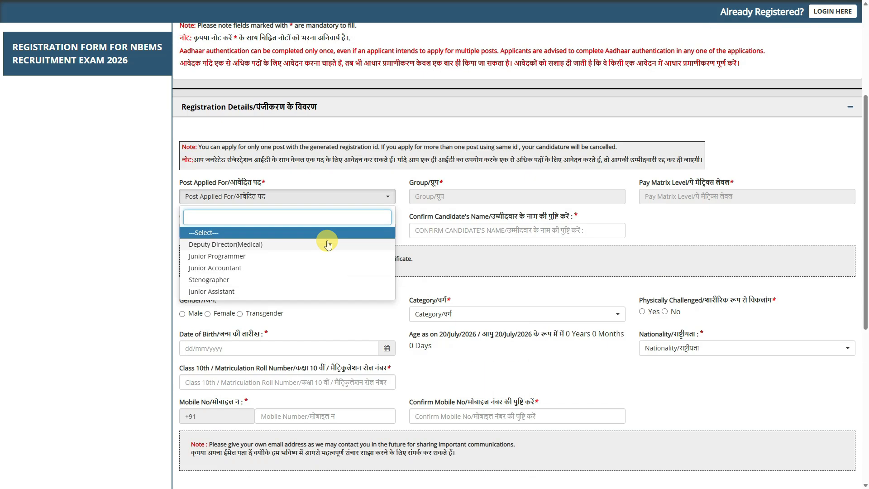
{"action": "left_click", "coordinate": [265, 292]}
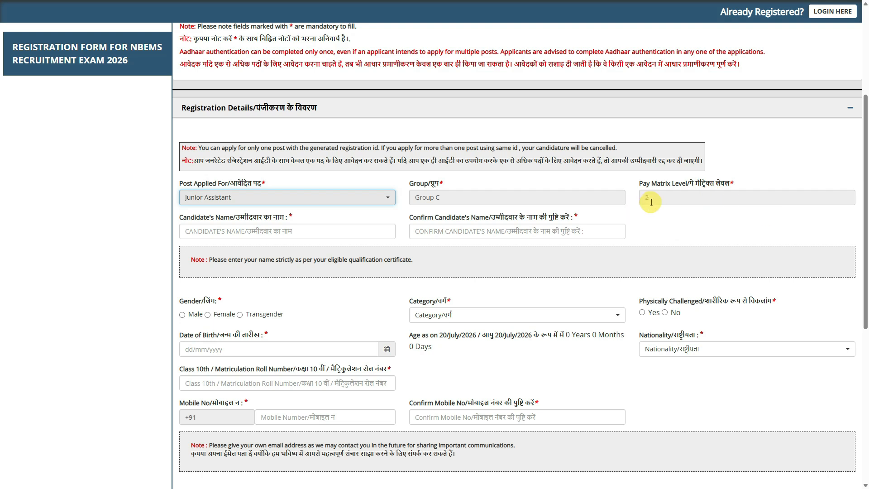
- Set the candidate's gender to Male and the category to UR
{"action": "scroll", "coordinate": [648, 198], "scroll_direction": "down", "scroll_amount": 2}
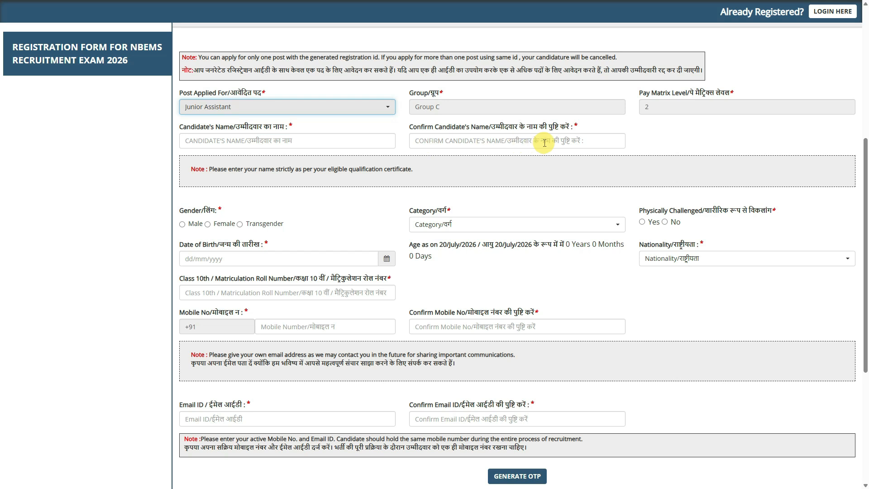
{"action": "left_click", "coordinate": [183, 225]}
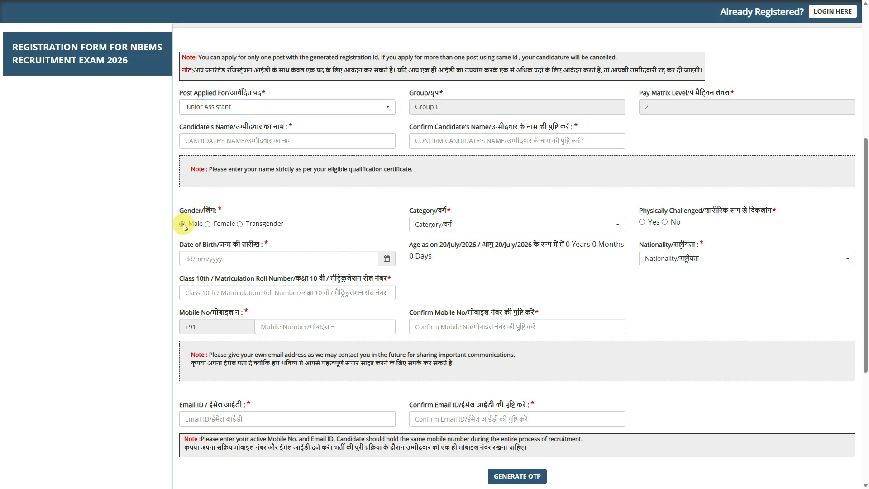
{"action": "left_click", "coordinate": [516, 229]}
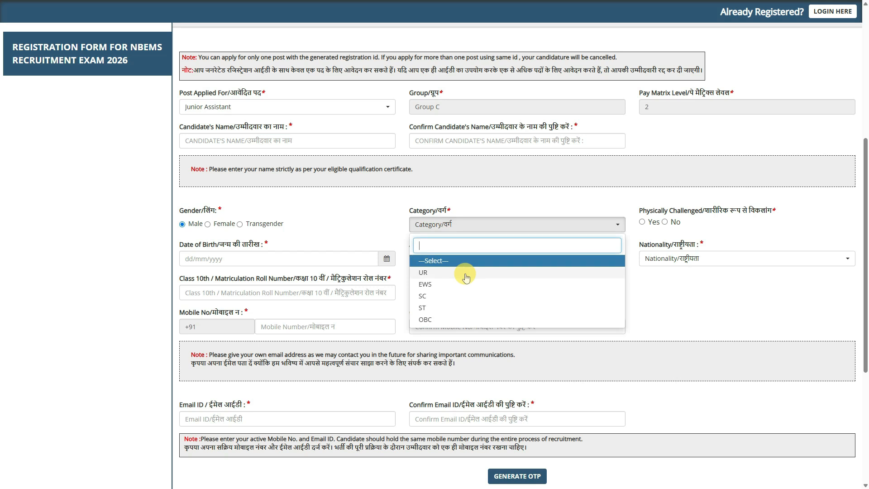
{"action": "left_click", "coordinate": [466, 274]}
- Try the EWS and SC options for the category and set it back to UR
{"action": "left_click", "coordinate": [501, 226]}
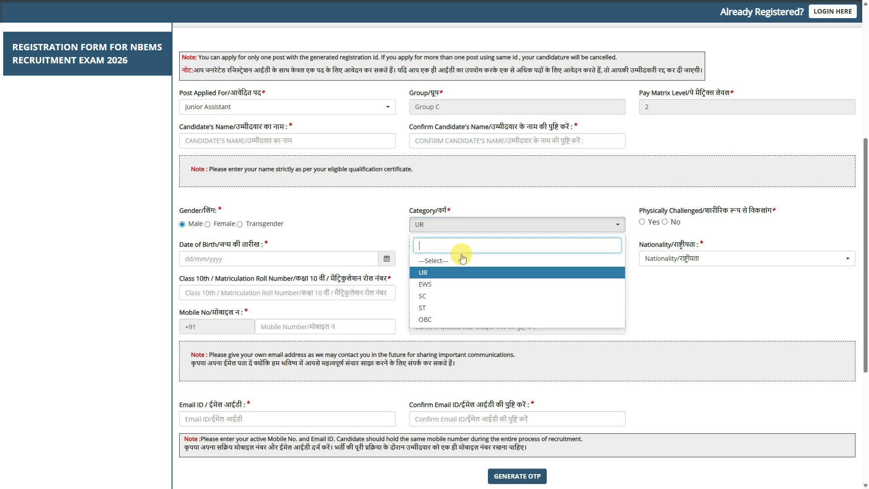
{"action": "left_click", "coordinate": [432, 285]}
{"action": "left_click", "coordinate": [452, 225]}
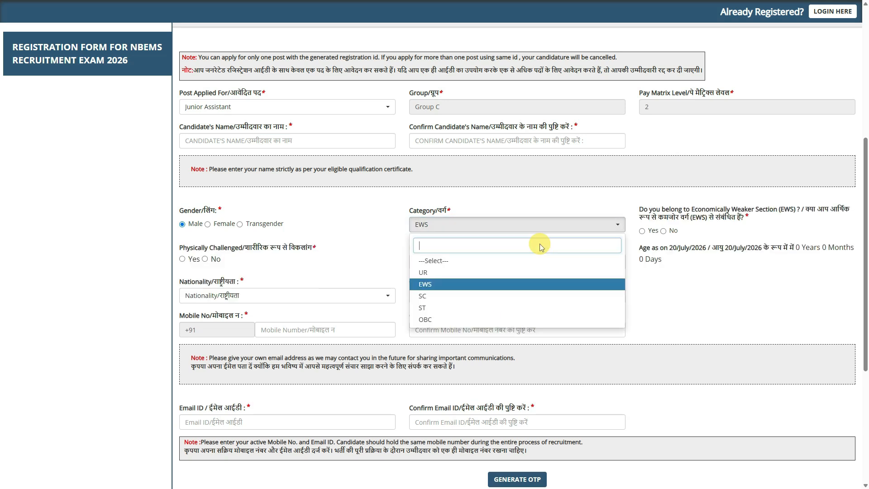
{"action": "left_click", "coordinate": [455, 300]}
{"action": "left_click", "coordinate": [504, 225]}
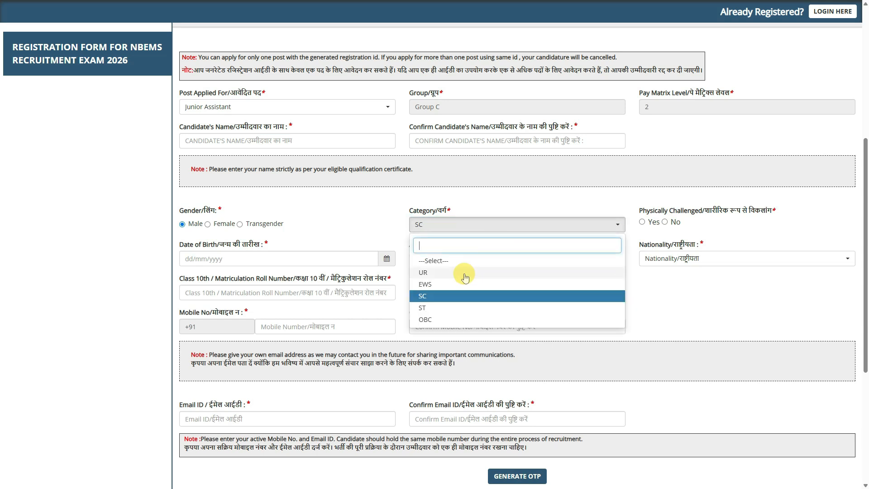
{"action": "left_click", "coordinate": [456, 284]}
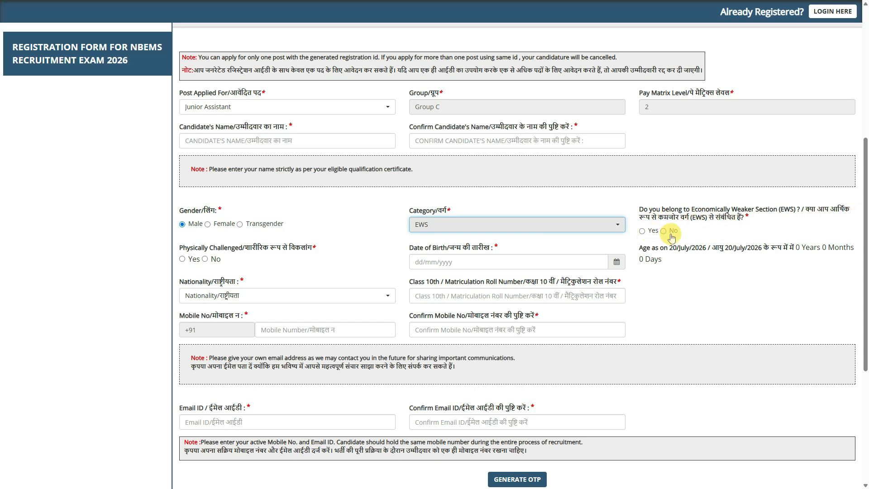
{"action": "left_click", "coordinate": [544, 228]}
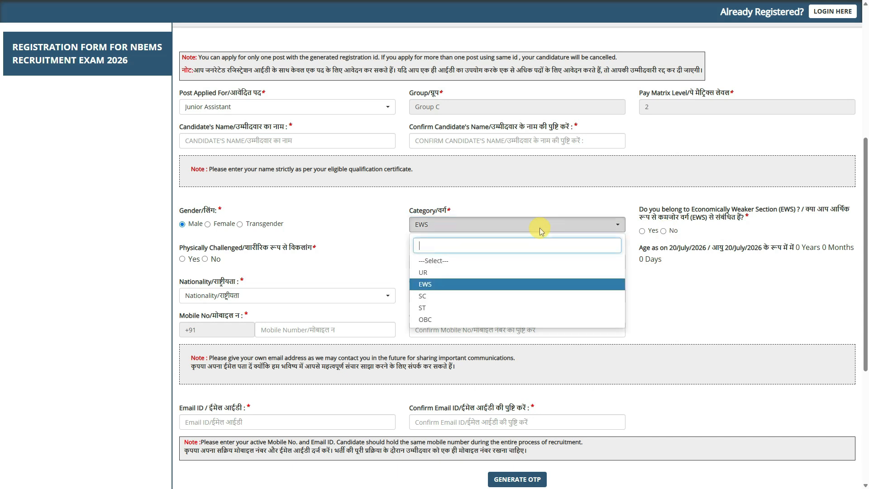
{"action": "left_click", "coordinate": [446, 278]}
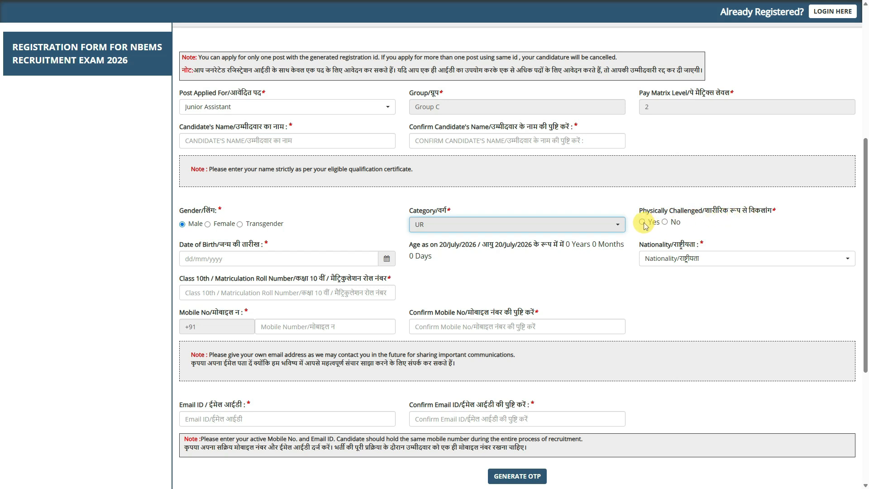
- Answer No for physically challenged and set the nationality to Indian
{"action": "left_click", "coordinate": [665, 221]}
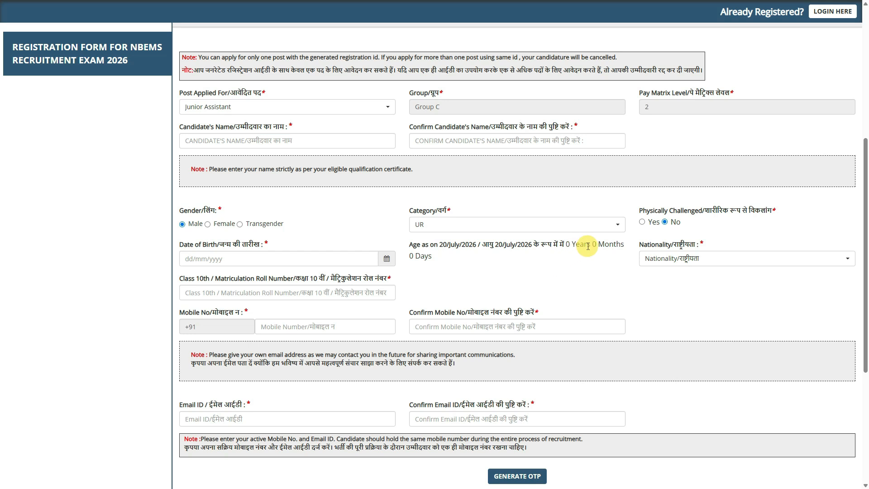
{"action": "left_click", "coordinate": [657, 267]}
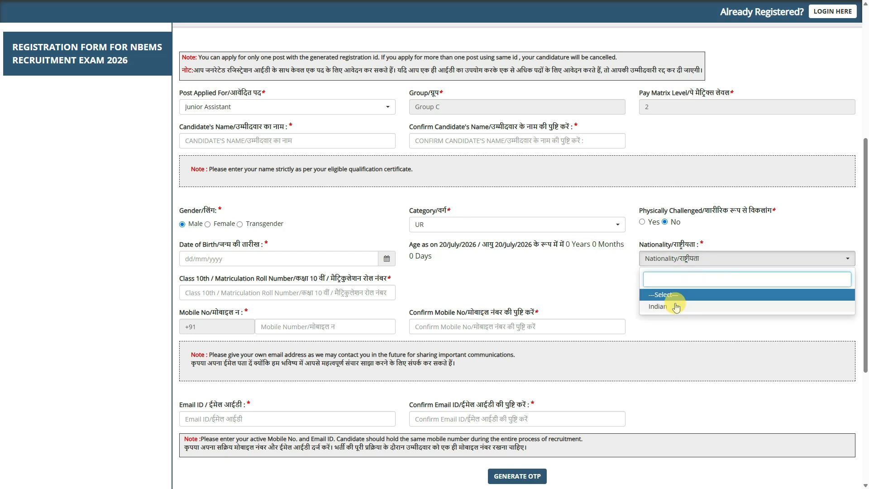
{"action": "left_click", "coordinate": [676, 307]}
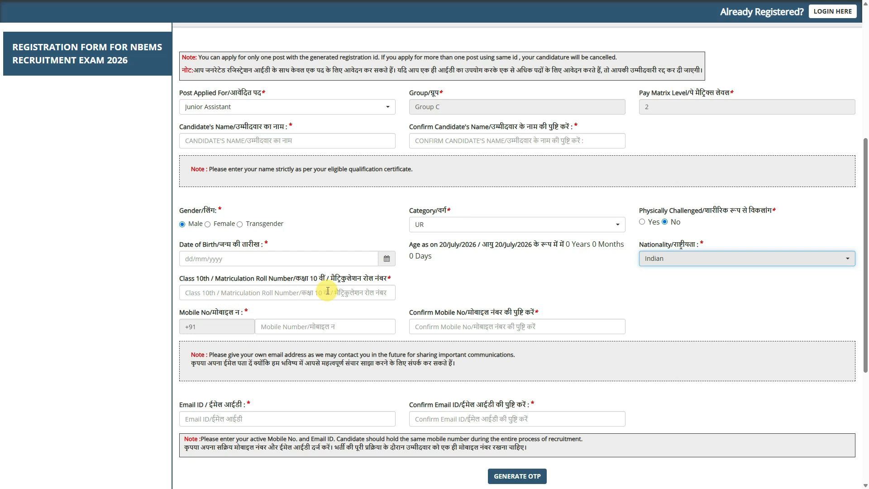
- Generate the OTPs for the registration and validate the mobile OTP and email OTP, acknowledging each validation
{"action": "scroll", "coordinate": [355, 294], "scroll_direction": "down", "scroll_amount": 2}
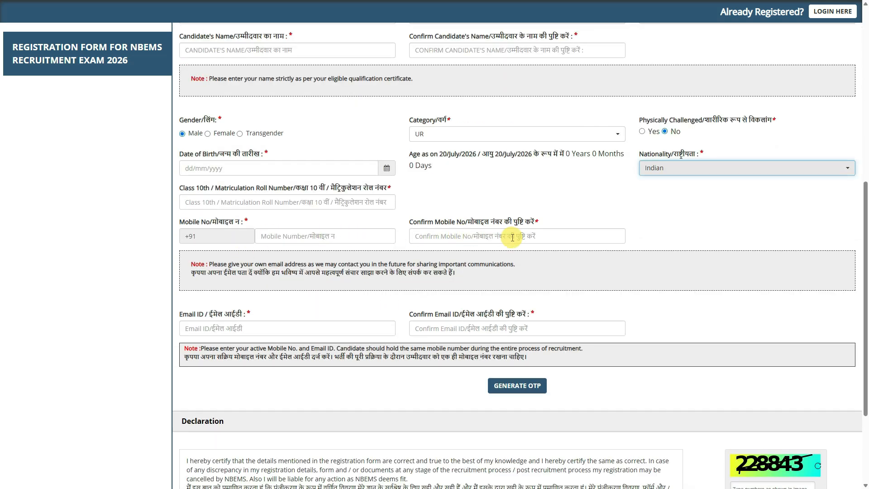
{"action": "scroll", "coordinate": [534, 240], "scroll_direction": "down", "scroll_amount": 2}
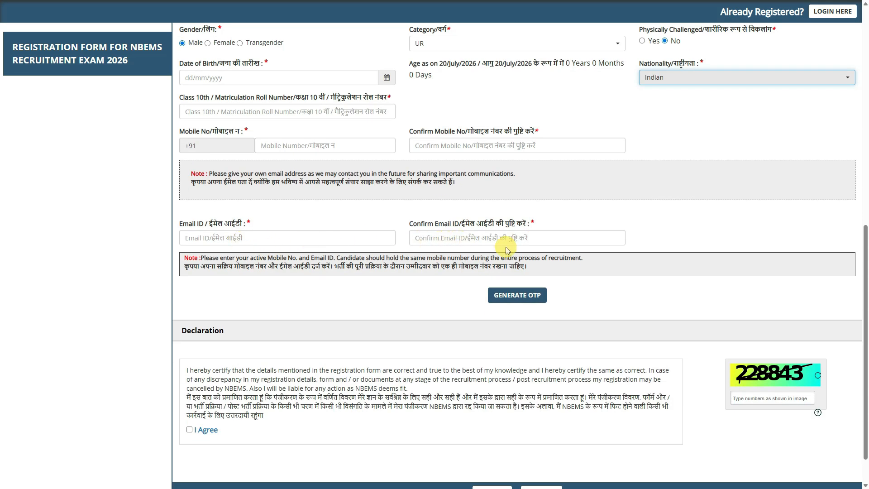
{"action": "left_click", "coordinate": [530, 298]}
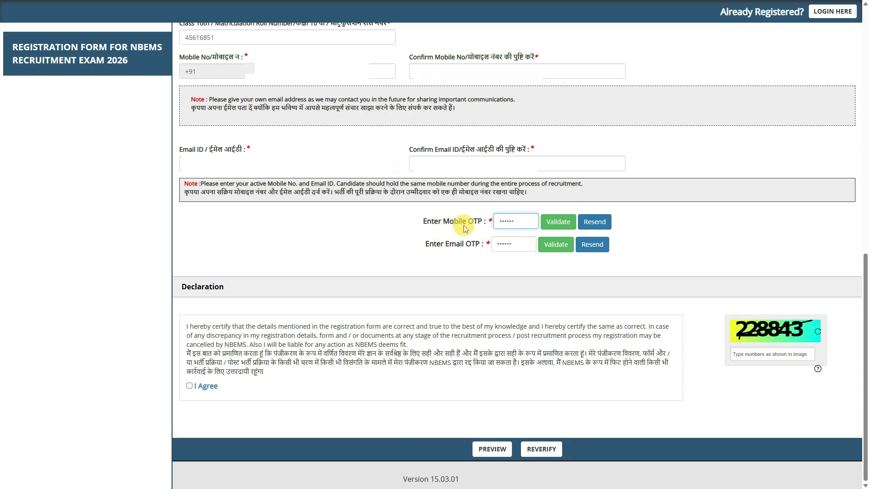
{"action": "left_click", "coordinate": [562, 225]}
{"action": "left_click", "coordinate": [509, 49]}
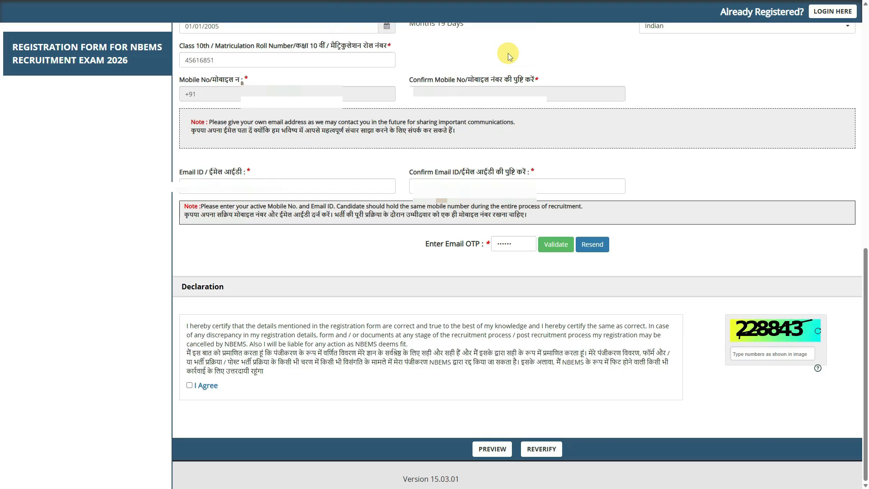
{"action": "left_click", "coordinate": [556, 245]}
{"action": "left_click", "coordinate": [511, 49]}
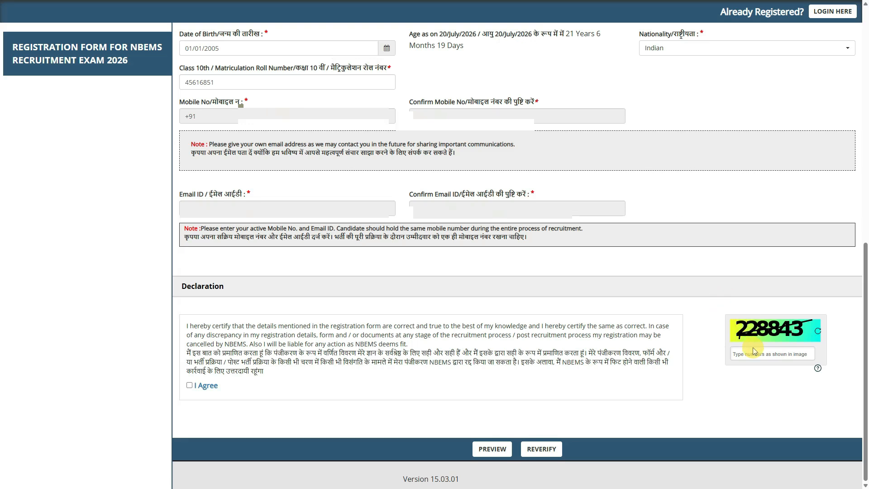
- Reverify the registration form and mark every listed value, from gender to email ID, as displayed correctly
{"action": "left_click", "coordinate": [550, 456]}
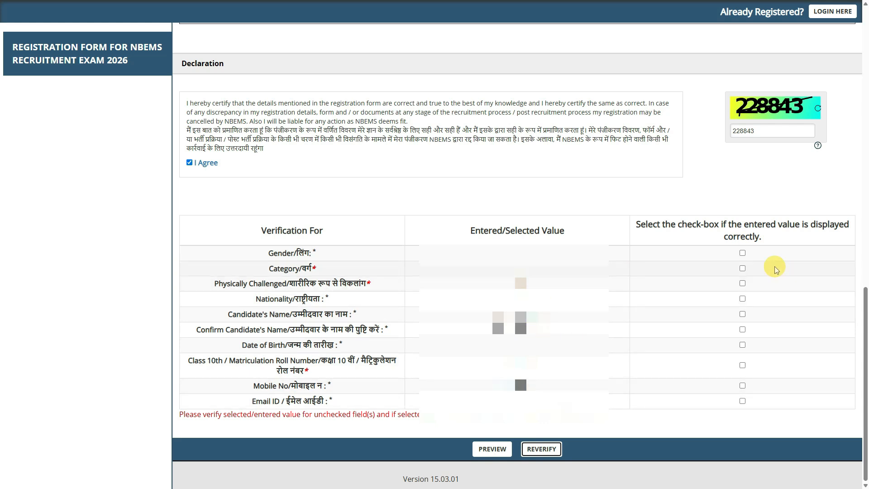
{"action": "left_click", "coordinate": [743, 253]}
{"action": "left_click", "coordinate": [743, 268]}
{"action": "left_click", "coordinate": [743, 283]}
{"action": "left_click", "coordinate": [743, 299]}
{"action": "left_click", "coordinate": [742, 316]}
{"action": "left_click", "coordinate": [743, 330]}
{"action": "left_click", "coordinate": [742, 365]}
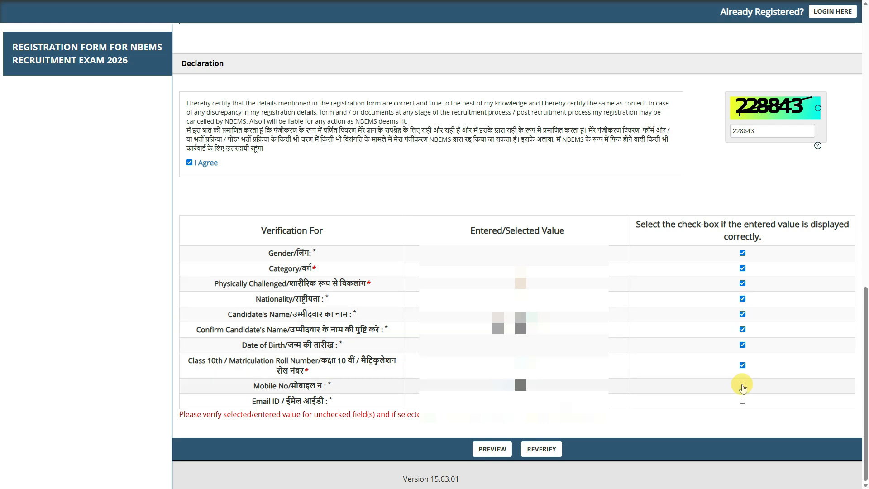
{"action": "left_click", "coordinate": [743, 400]}
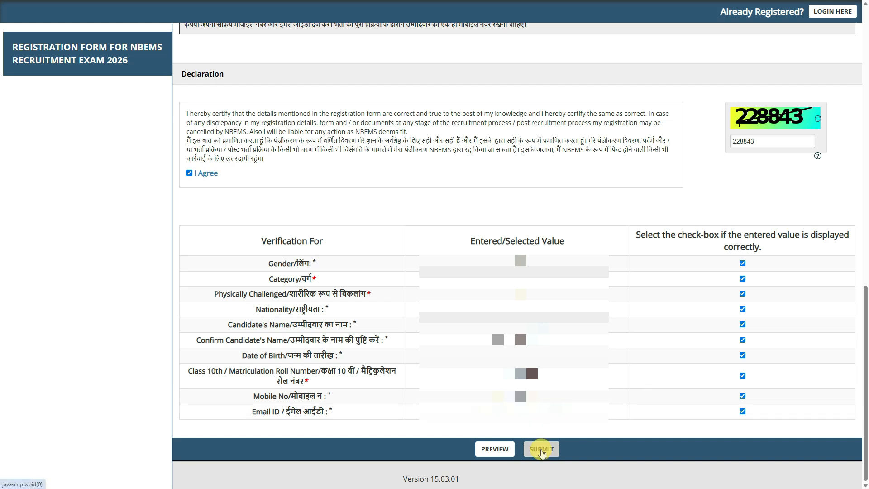
- Submit the registration form and dismiss the registration note
{"action": "left_click", "coordinate": [542, 449]}
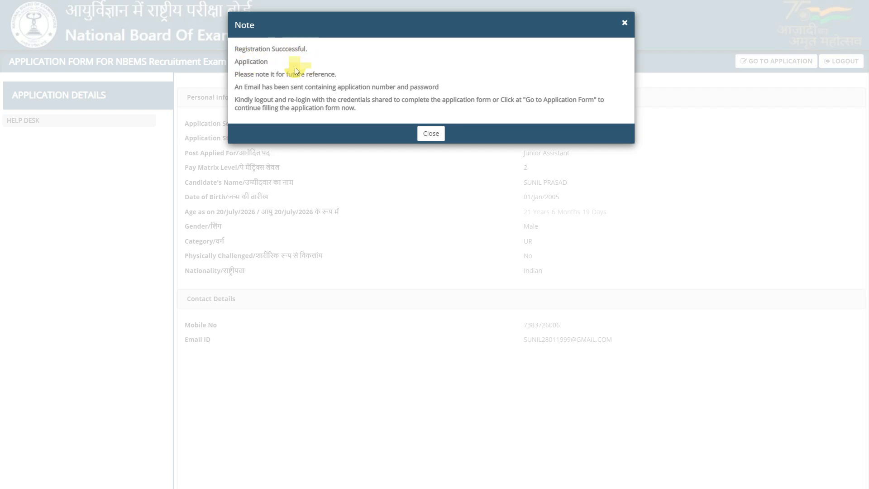
{"action": "left_click", "coordinate": [430, 134]}
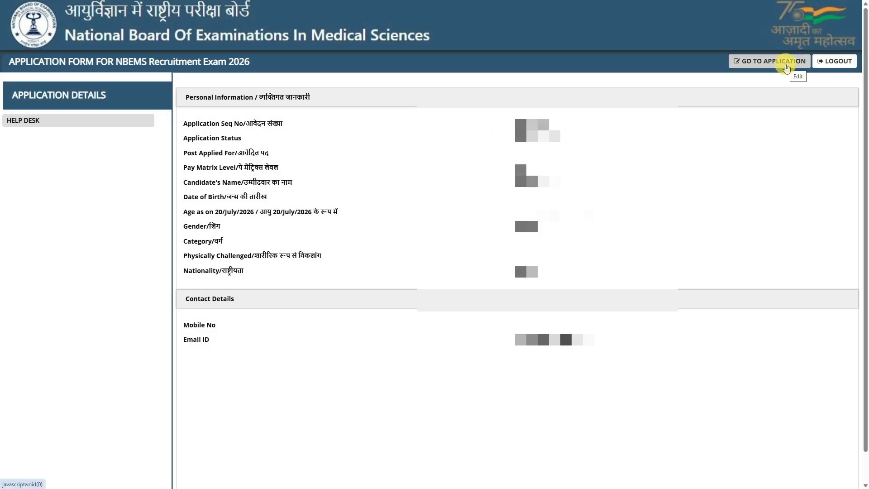
- Open the application form, dismissing its instructions note, and set the marital status to Unmarried
{"action": "left_click", "coordinate": [786, 63]}
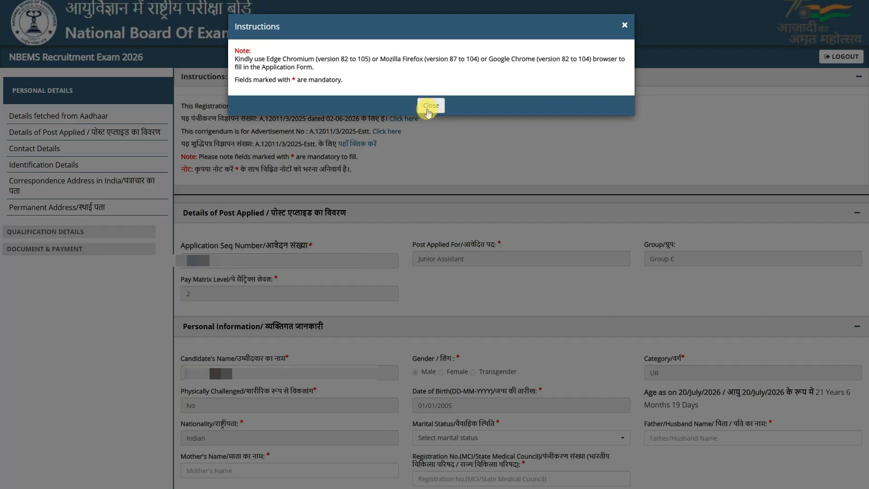
{"action": "left_click", "coordinate": [428, 110]}
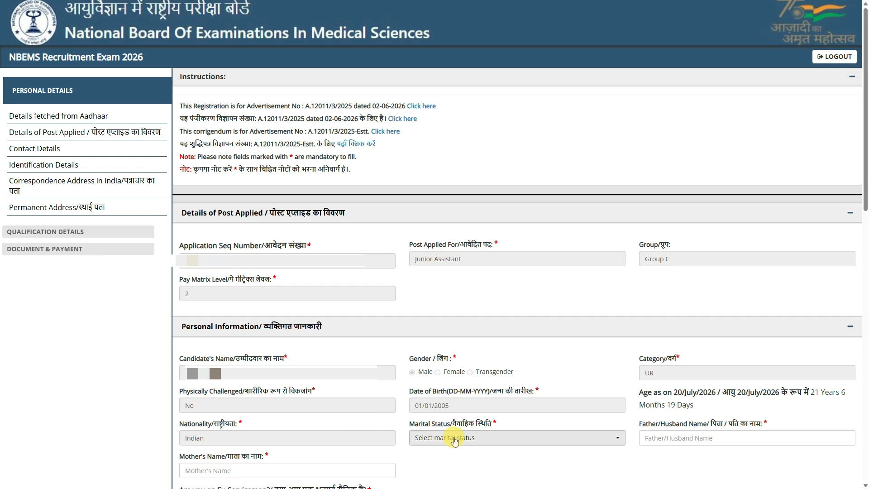
{"action": "left_click", "coordinate": [582, 439]}
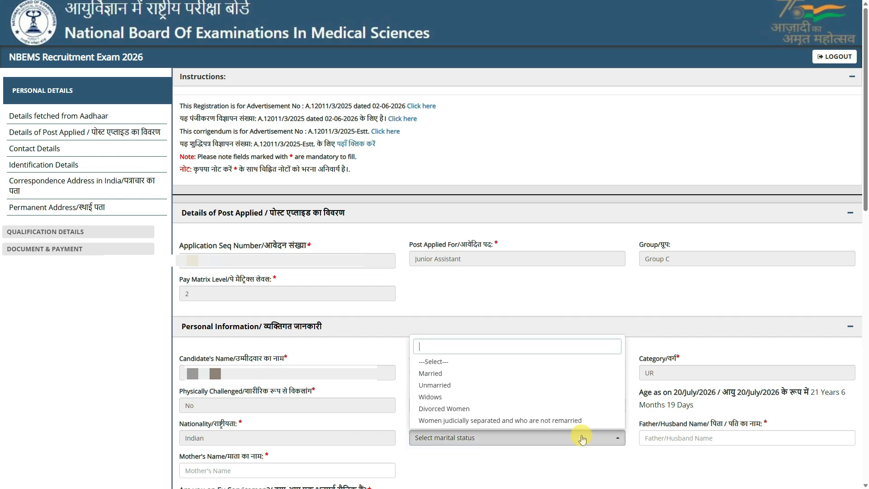
{"action": "left_click", "coordinate": [470, 386]}
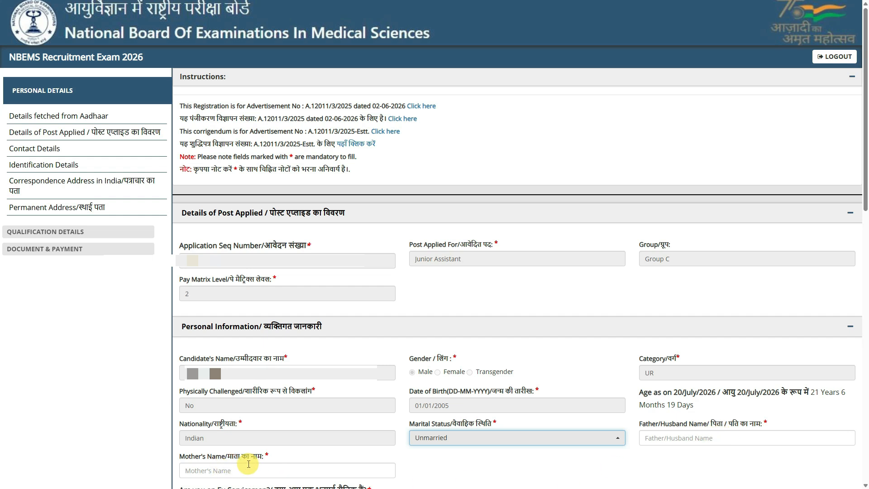
- Answer No to the questions on being an Ex-Serviceman, joining a civil post with ESM reservation, and being a Central Govt. civilian employee
{"action": "scroll", "coordinate": [249, 464], "scroll_direction": "down", "scroll_amount": 9}
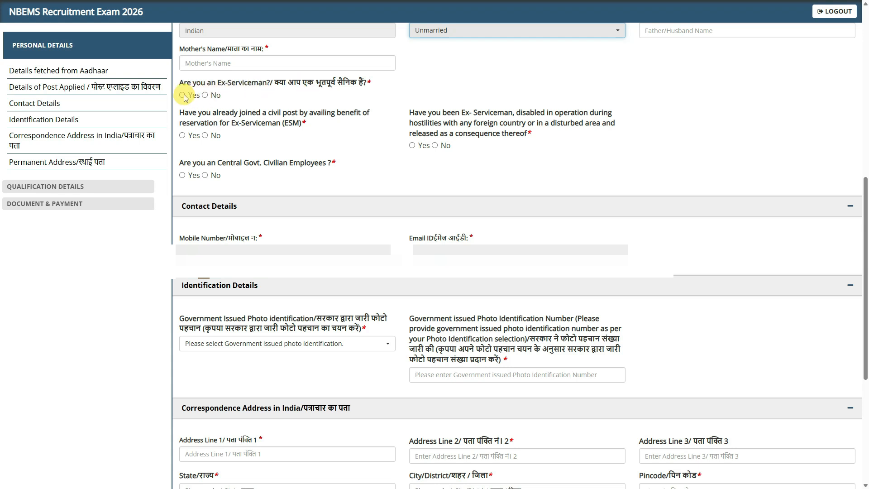
{"action": "left_click", "coordinate": [205, 95]}
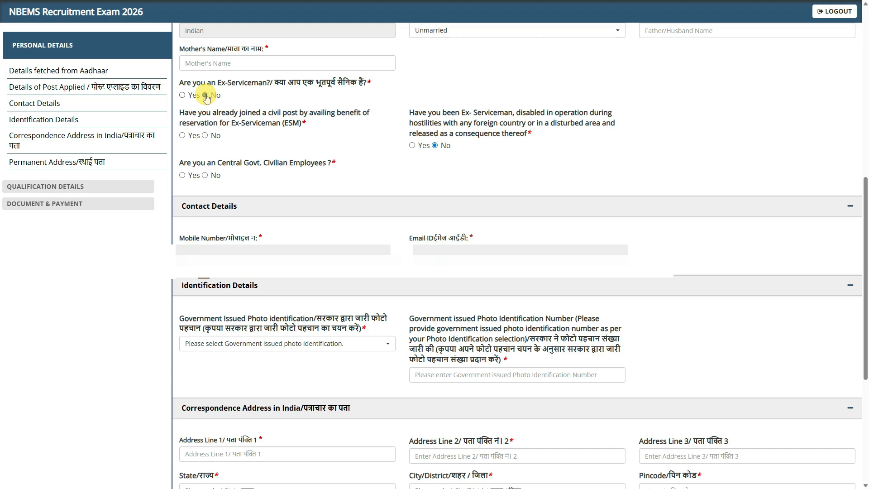
{"action": "left_click", "coordinate": [183, 96]}
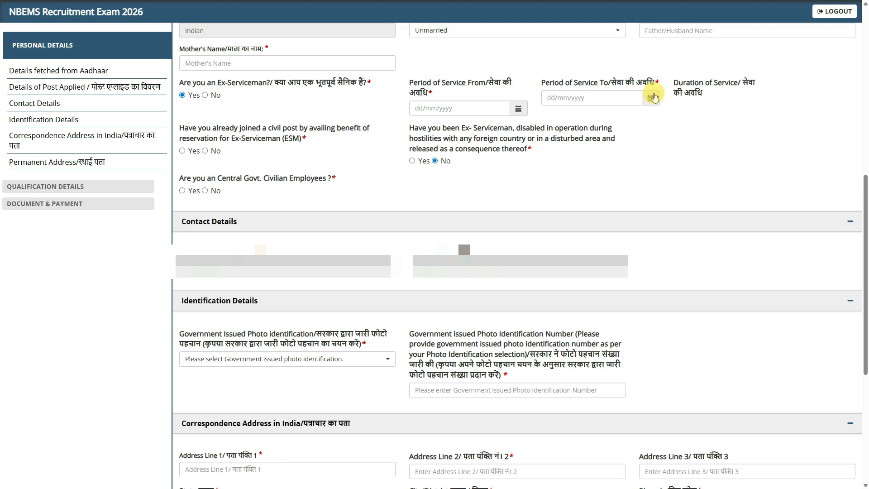
{"action": "left_click", "coordinate": [205, 95]}
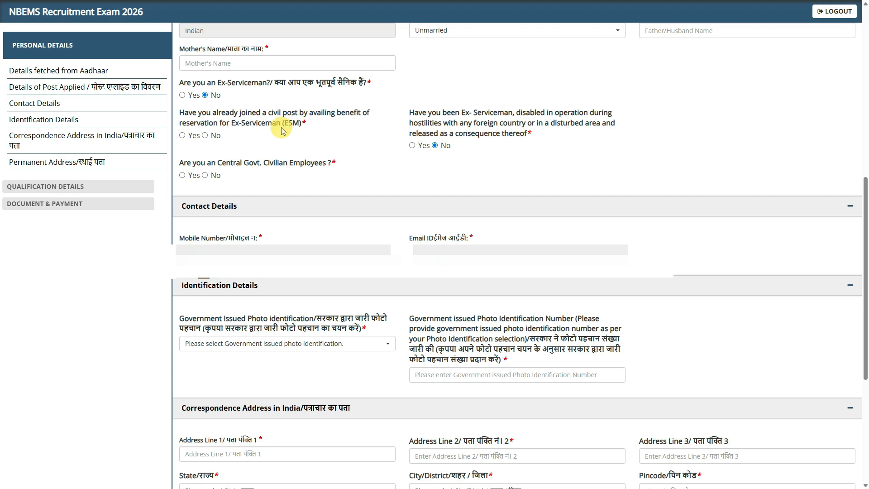
{"action": "left_click", "coordinate": [205, 135]}
{"action": "left_click", "coordinate": [184, 176]}
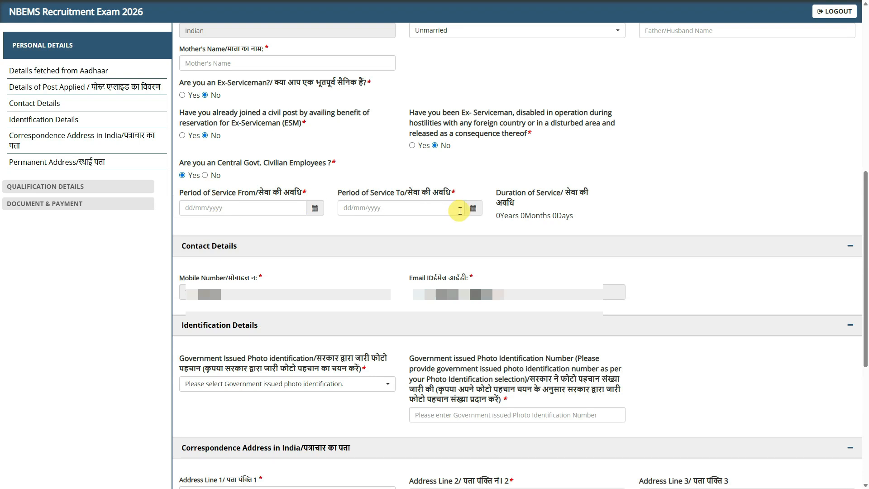
{"action": "left_click", "coordinate": [205, 175]}
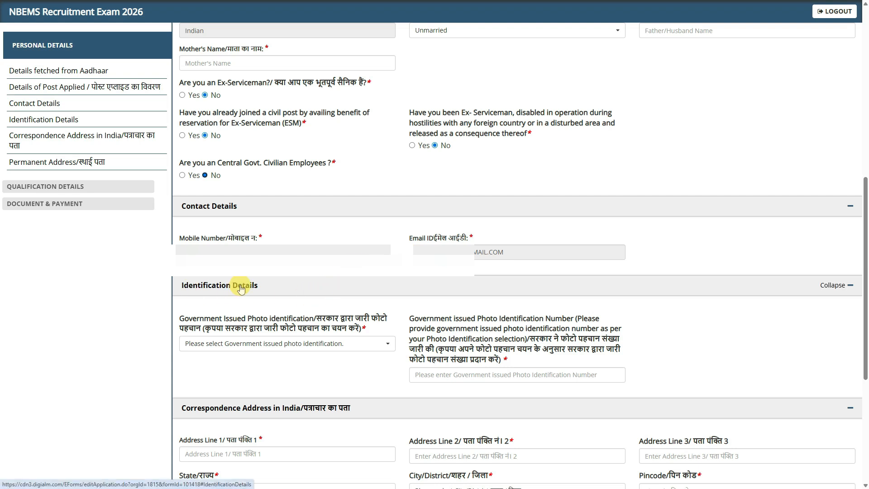
- Choose PAN CARD as the government issued photo identification
{"action": "left_click", "coordinate": [354, 340]}
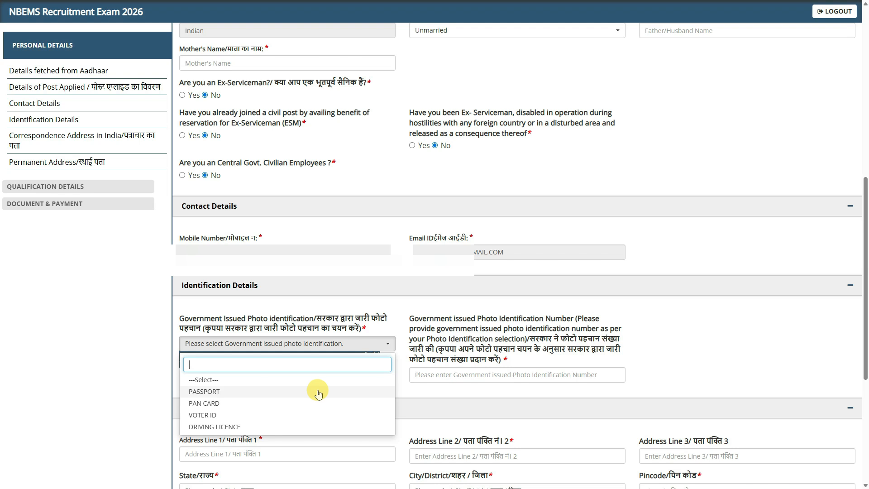
{"action": "left_click", "coordinate": [286, 404]}
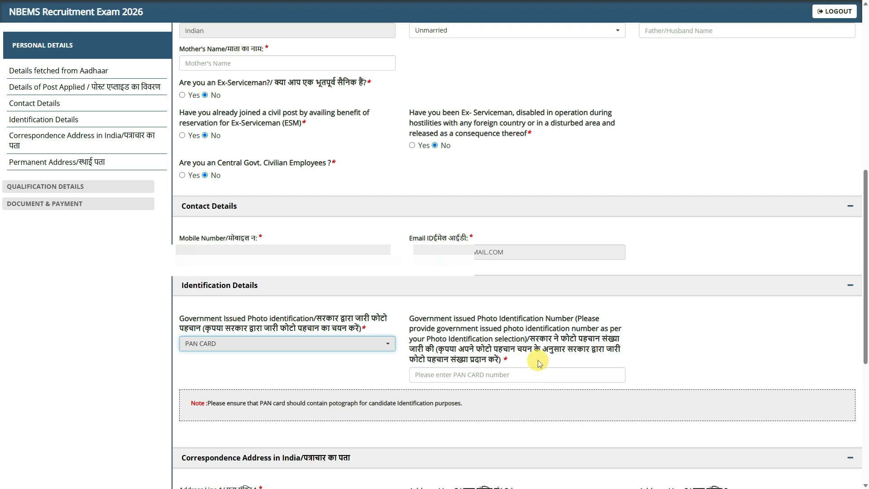
- Set the correspondence address state to GUJARAT and its city/district to Chhota Udaipur
{"action": "scroll", "coordinate": [296, 180], "scroll_direction": "down", "scroll_amount": 5}
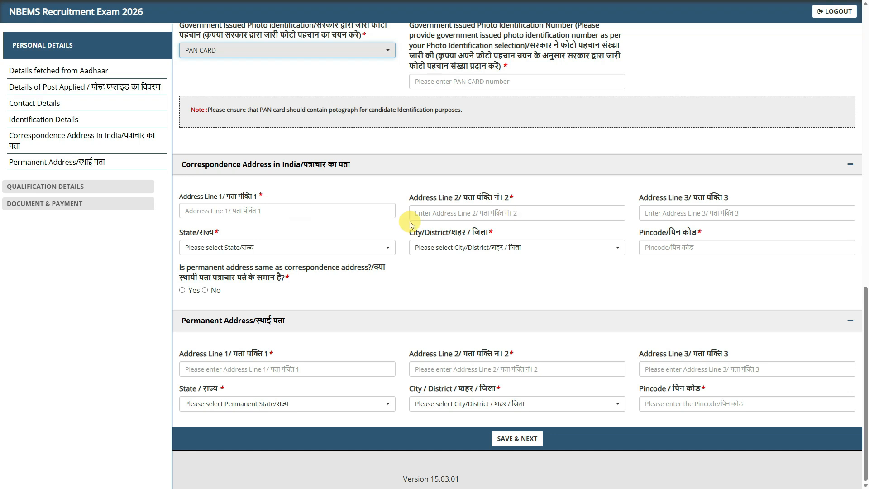
{"action": "left_click", "coordinate": [349, 217]}
{"action": "left_click", "coordinate": [471, 216]}
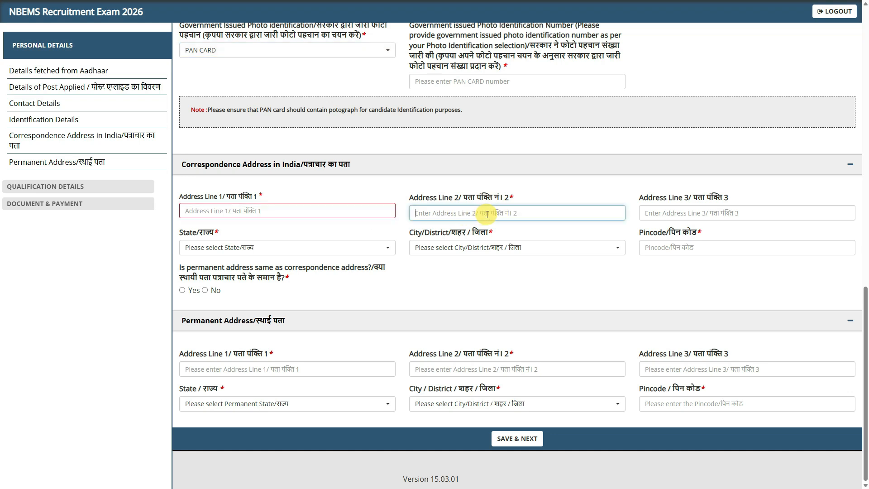
{"action": "left_click", "coordinate": [670, 213]}
{"action": "left_click", "coordinate": [333, 248]}
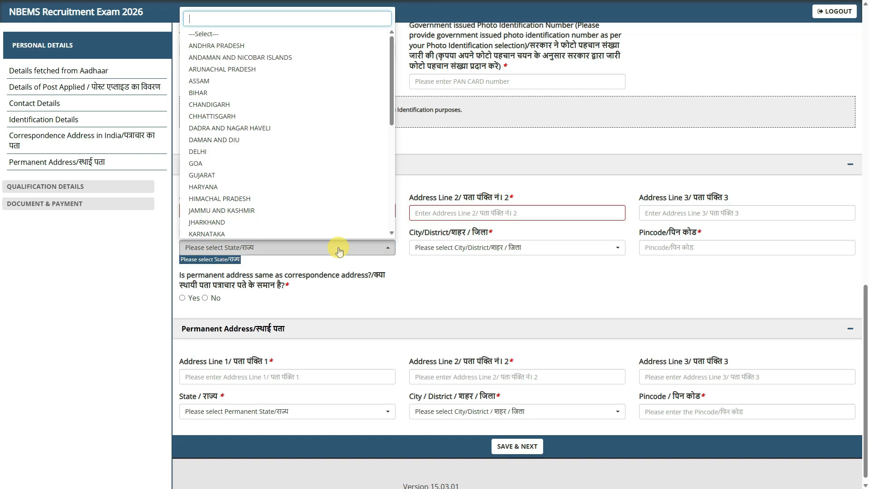
{"action": "left_click", "coordinate": [244, 175]}
{"action": "left_click", "coordinate": [498, 247]}
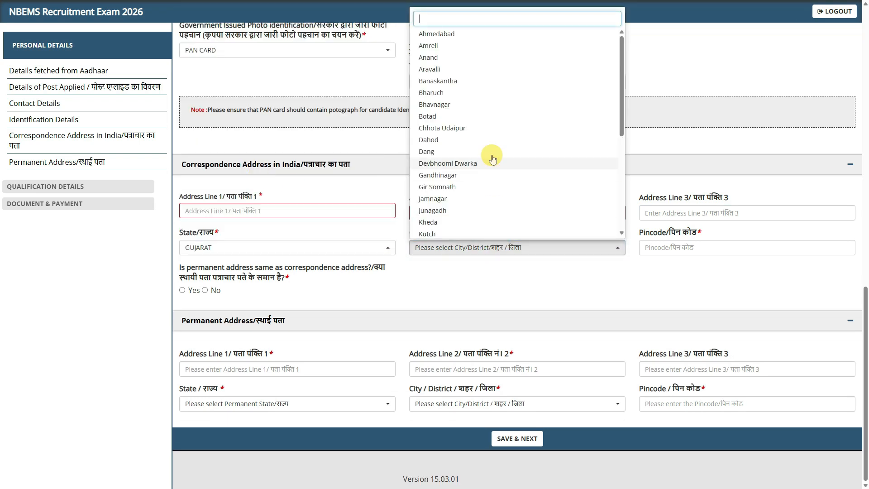
{"action": "left_click", "coordinate": [446, 129]}
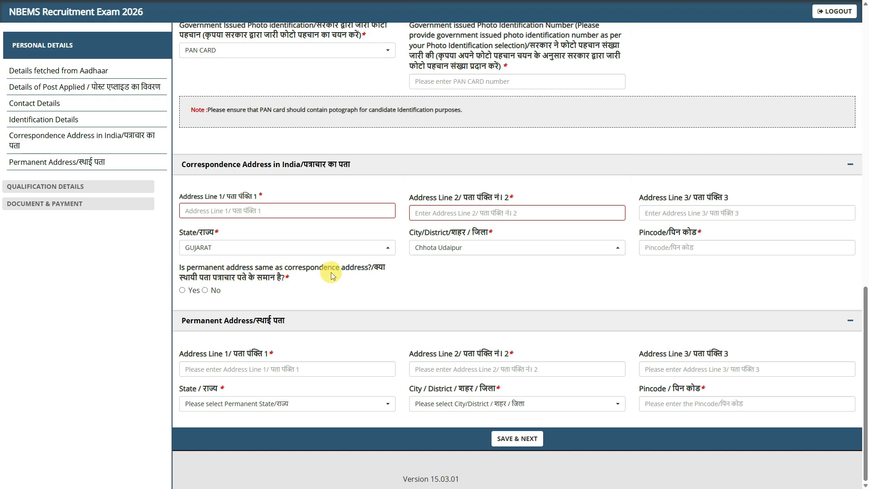
- Answer No to the permanent address being the same as the correspondence address, and save the personal details to continue to the qualifications
{"action": "left_click", "coordinate": [183, 290]}
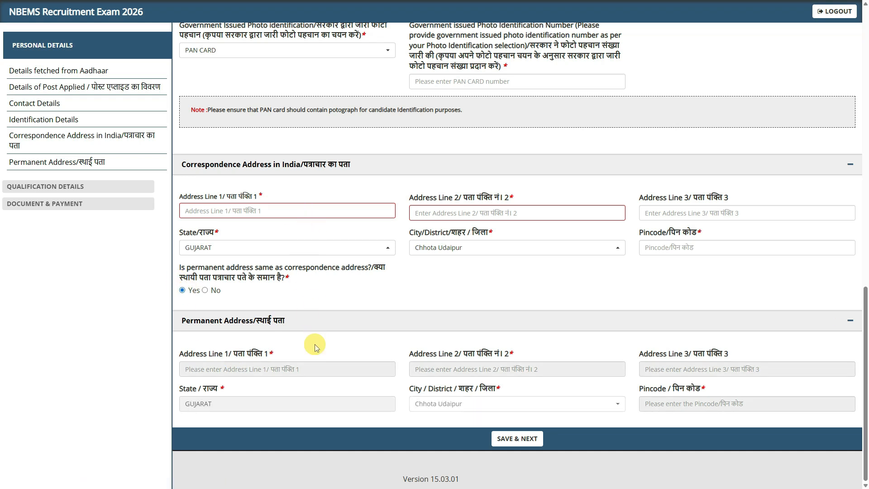
{"action": "left_click", "coordinate": [205, 291]}
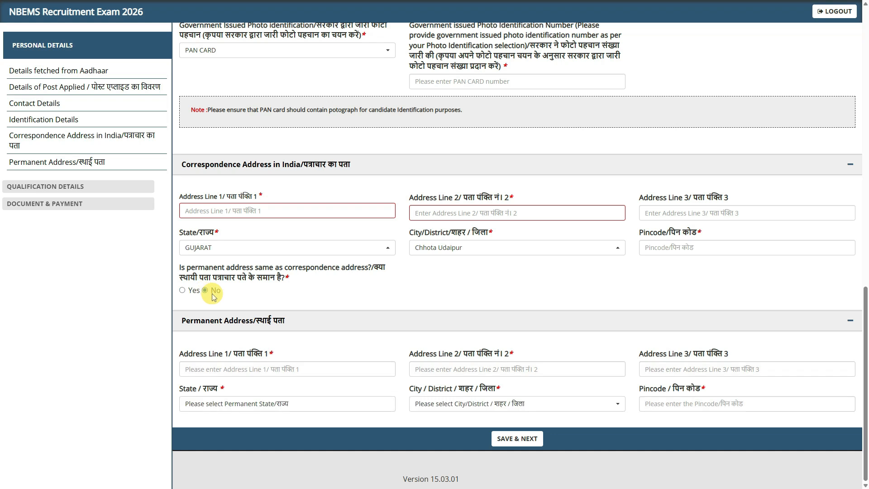
{"action": "left_click", "coordinate": [520, 440]}
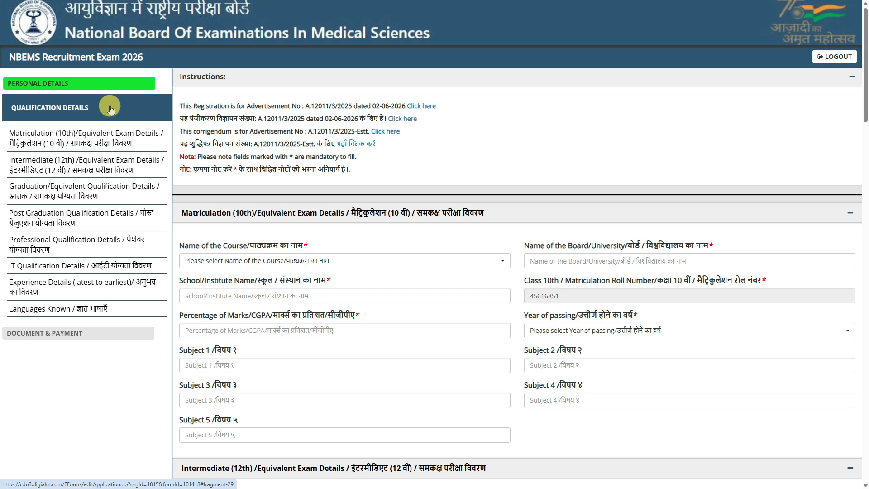
- Set the matriculation course name to 10th and the year of passing to 2020
{"action": "scroll", "coordinate": [315, 156], "scroll_direction": "down", "scroll_amount": 1}
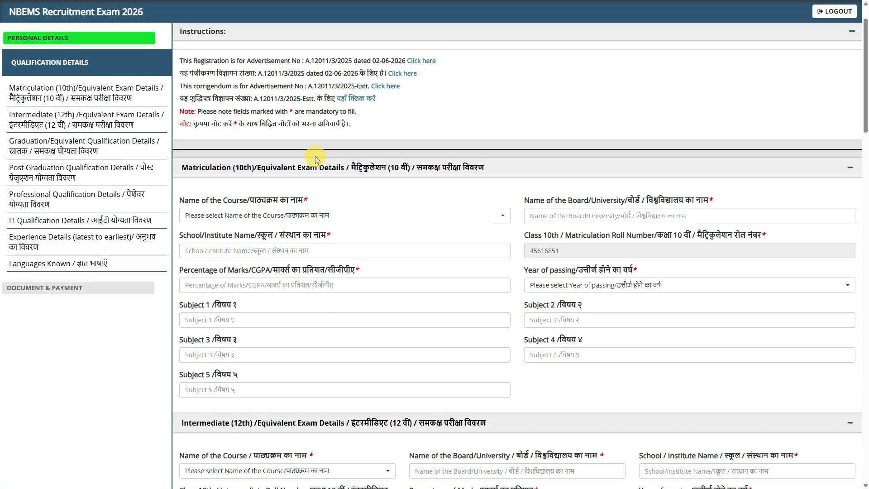
{"action": "left_click", "coordinate": [393, 215]}
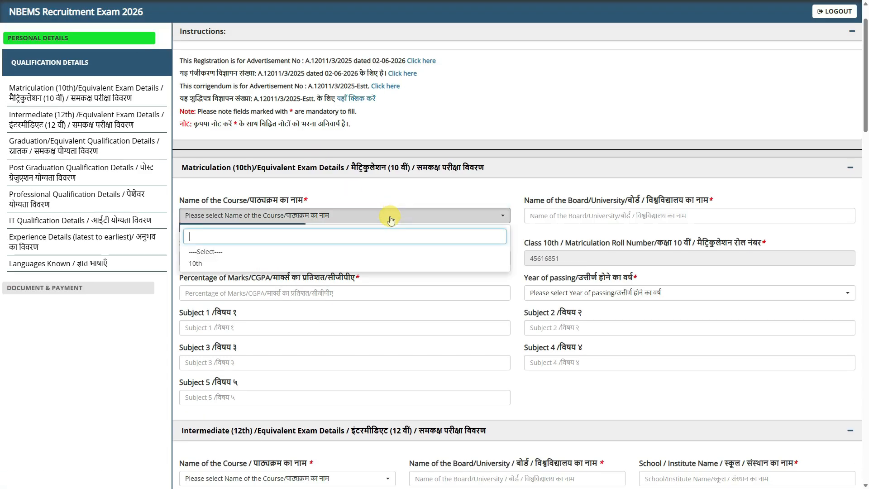
{"action": "left_click", "coordinate": [261, 263]}
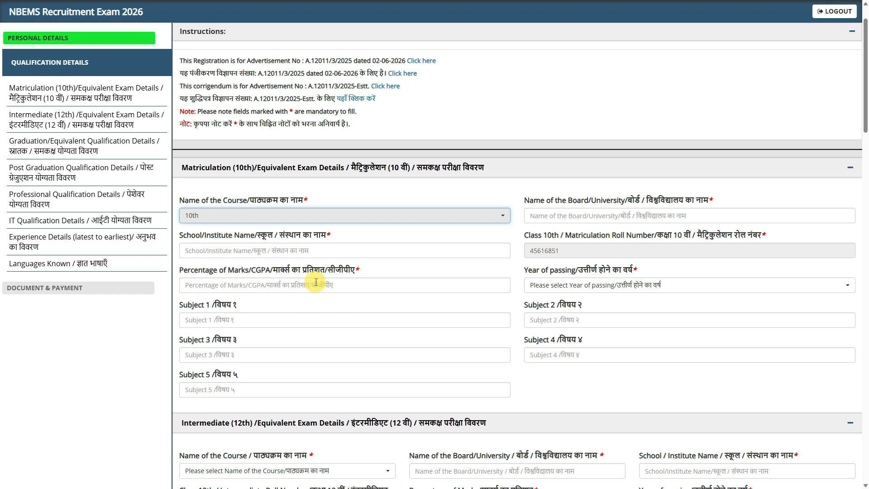
{"action": "left_click", "coordinate": [568, 286]}
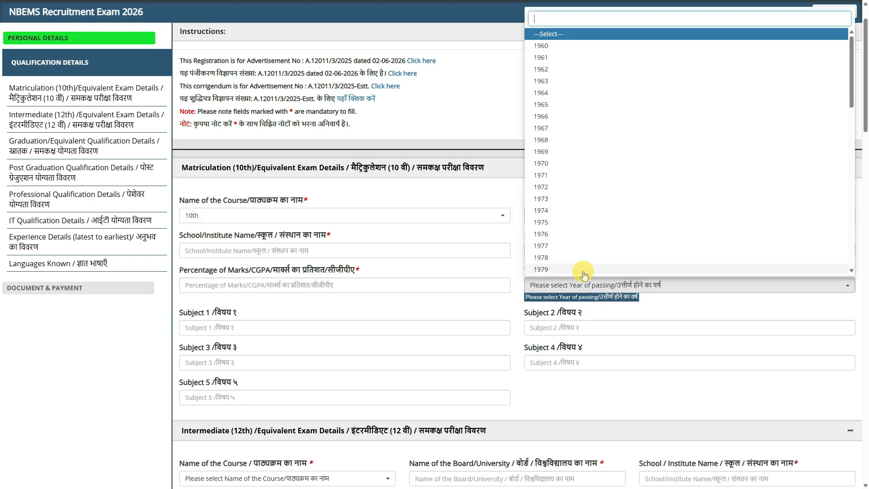
{"action": "scroll", "coordinate": [578, 129], "scroll_direction": "down", "scroll_amount": 15}
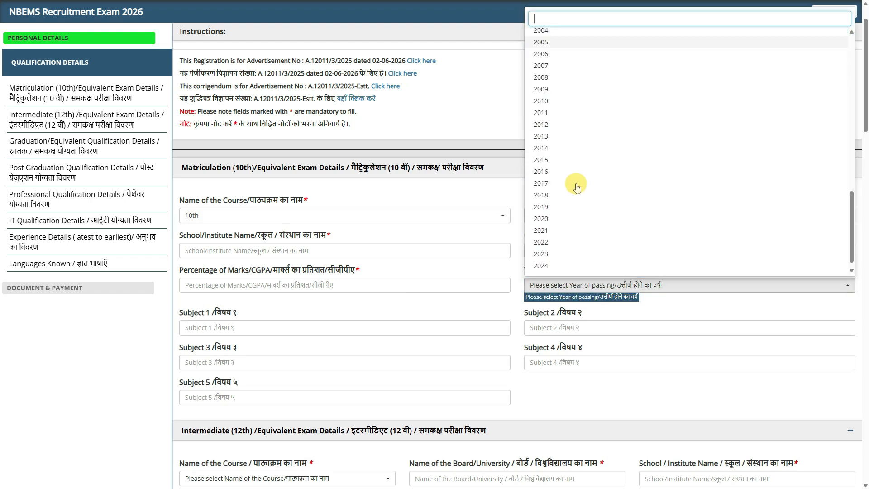
{"action": "left_click", "coordinate": [560, 209]}
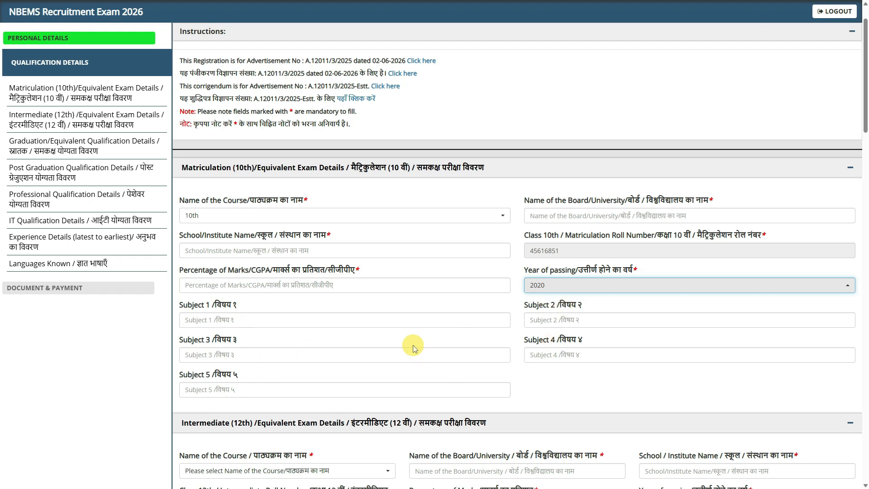
- Complete the matriculation details with board CBSE, school SMC, 80.00 percent and subjects HINDI, MATHE, SOCIAL SCIENCE, SCIENCE and ENGLISH
{"action": "left_click", "coordinate": [313, 320]}
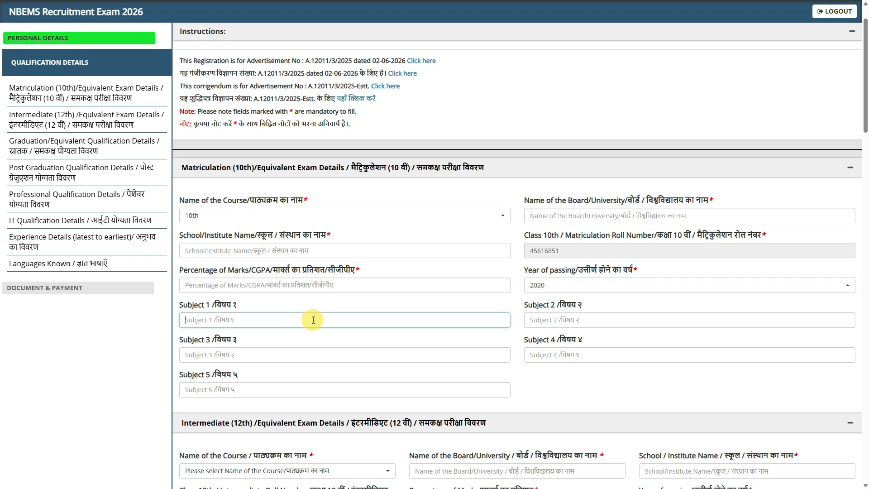
{"action": "left_click", "coordinate": [563, 320]}
{"action": "left_click", "coordinate": [552, 353]}
{"action": "left_click", "coordinate": [471, 354]}
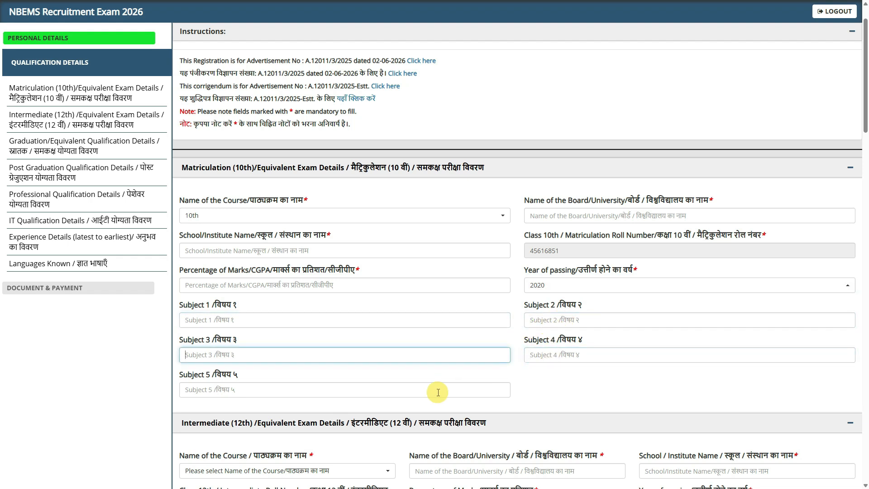
{"action": "left_click", "coordinate": [450, 387]}
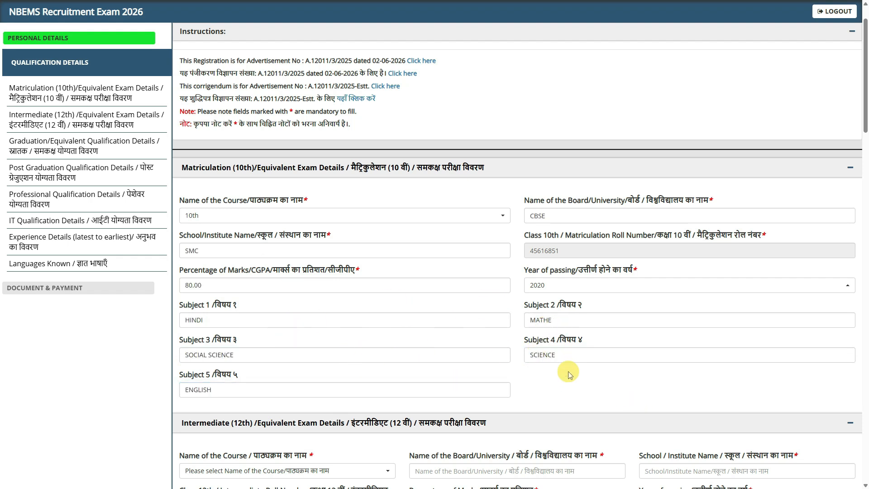
- Fill in the intermediate details: course 12th, board CBSE, school SMC, roll number, 75.00 percent, year 2022, subjects ENGLISH, MATHE, CHEMISTRY, PHYSICS, COMPUTER
{"action": "scroll", "coordinate": [578, 373], "scroll_direction": "down", "scroll_amount": 6}
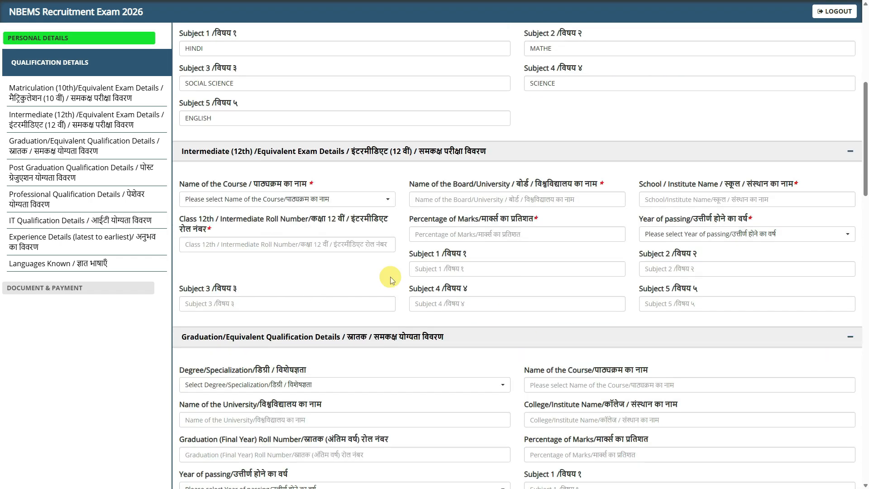
{"action": "left_click", "coordinate": [358, 198]}
{"action": "left_click", "coordinate": [294, 247]}
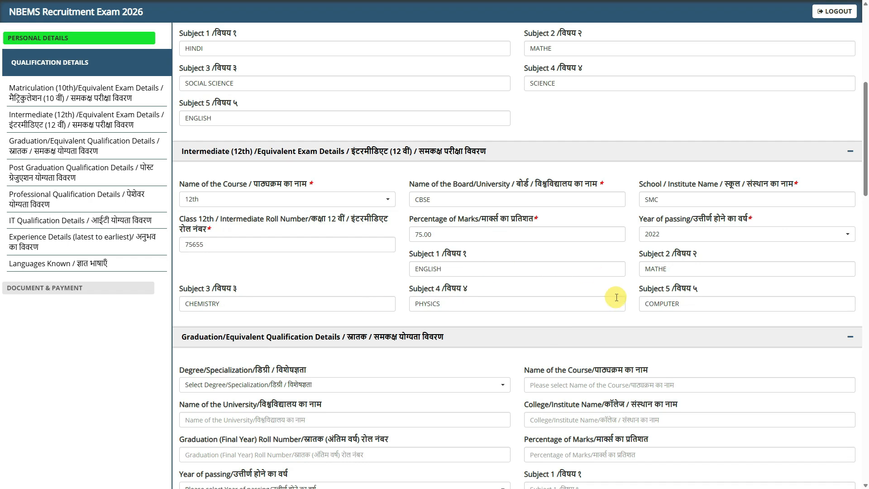
- Set the degree/specialization in the graduation qualification details to Other
{"action": "scroll", "coordinate": [613, 294], "scroll_direction": "down", "scroll_amount": 5}
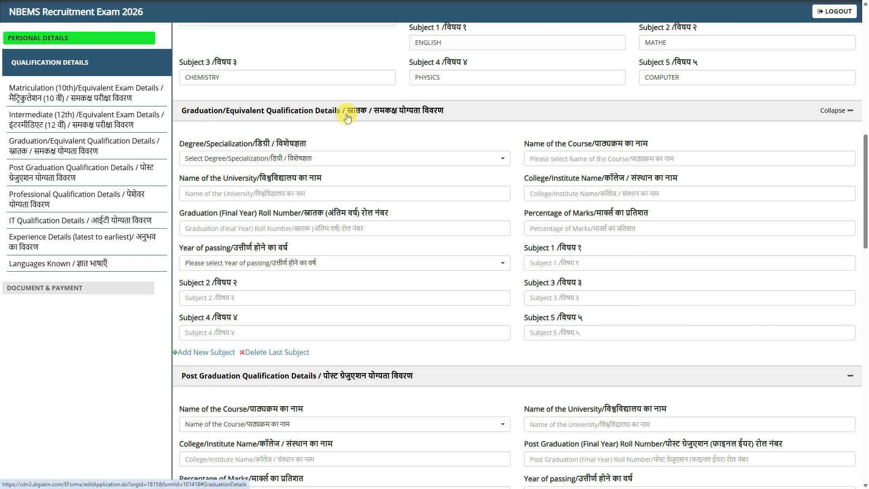
{"action": "left_click", "coordinate": [473, 158]}
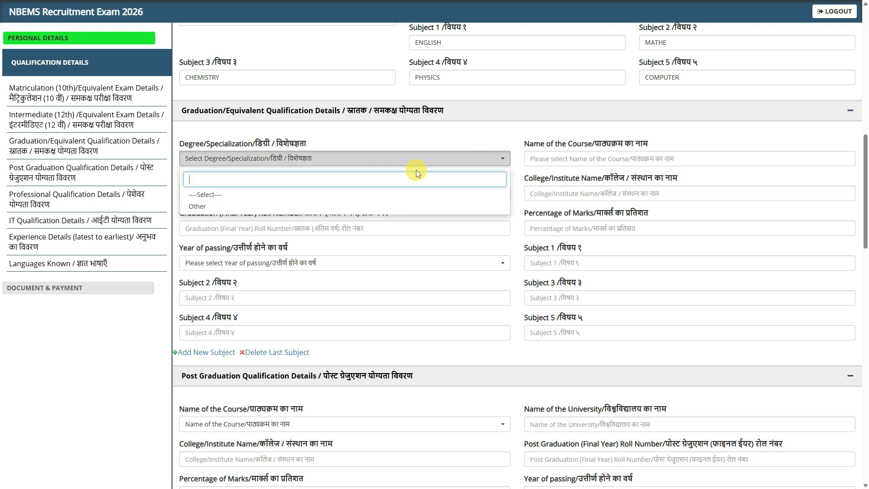
{"action": "left_click", "coordinate": [280, 207]}
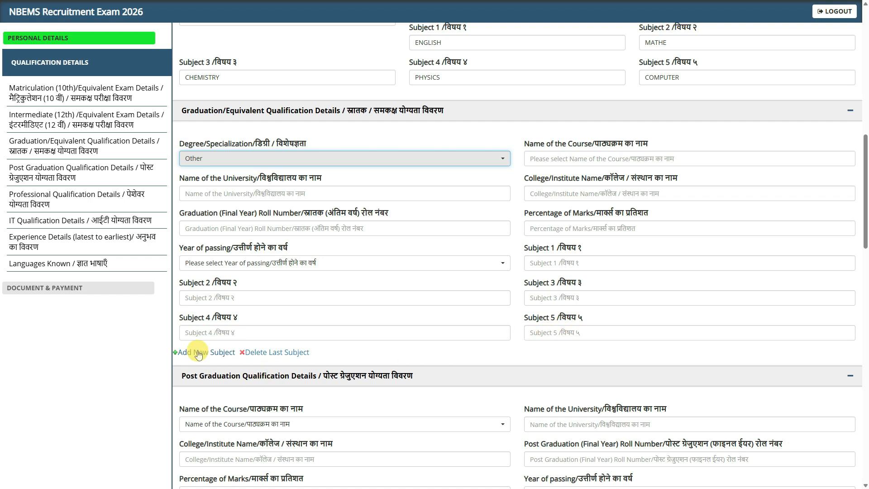
{"action": "scroll", "coordinate": [528, 263], "scroll_direction": "up", "scroll_amount": 3}
{"action": "scroll", "coordinate": [532, 276], "scroll_direction": "up", "scroll_amount": 2}
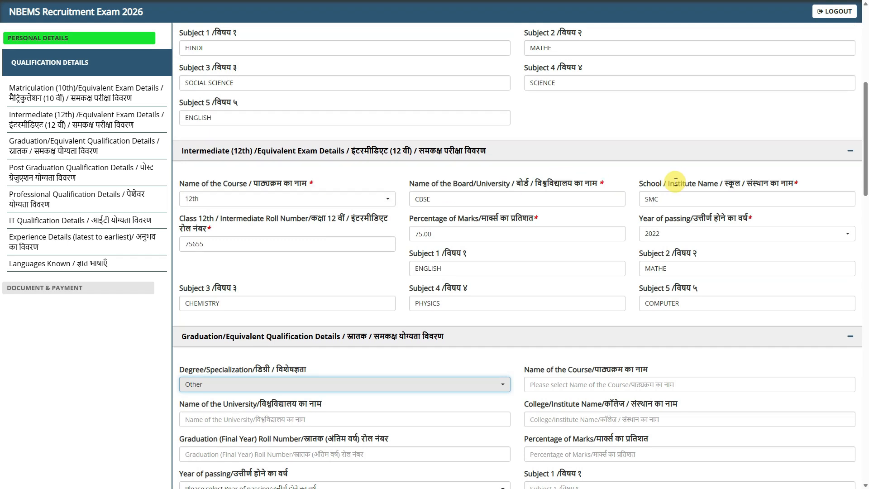
- Set the course name in the post graduation qualification details to Other
{"action": "scroll", "coordinate": [450, 295], "scroll_direction": "down", "scroll_amount": 2}
{"action": "scroll", "coordinate": [498, 298], "scroll_direction": "down", "scroll_amount": 2}
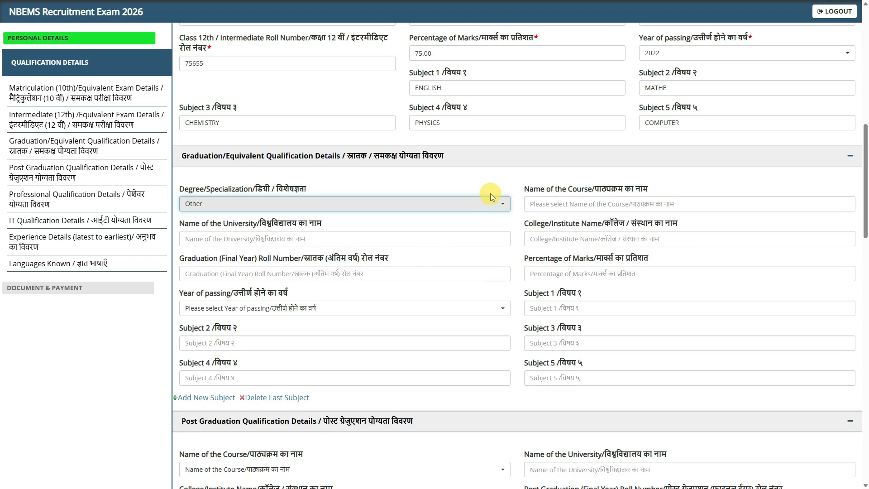
{"action": "scroll", "coordinate": [493, 188], "scroll_direction": "up", "scroll_amount": 1}
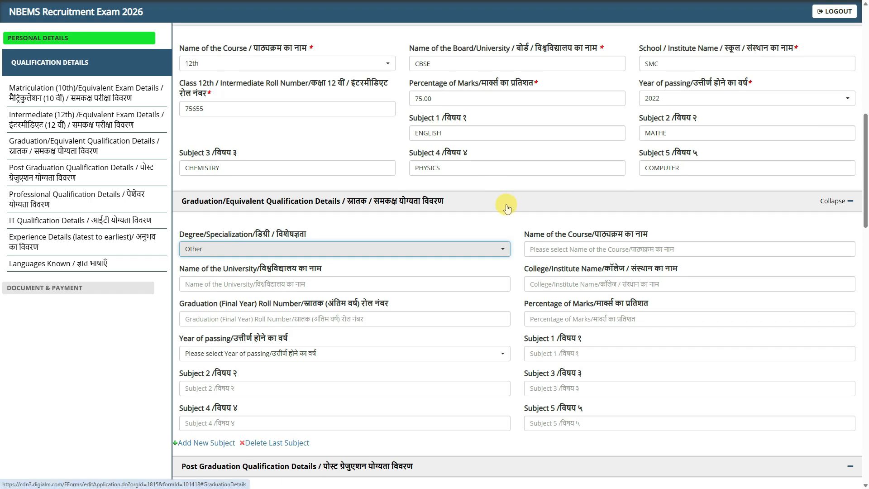
{"action": "scroll", "coordinate": [507, 209], "scroll_direction": "up", "scroll_amount": 2}
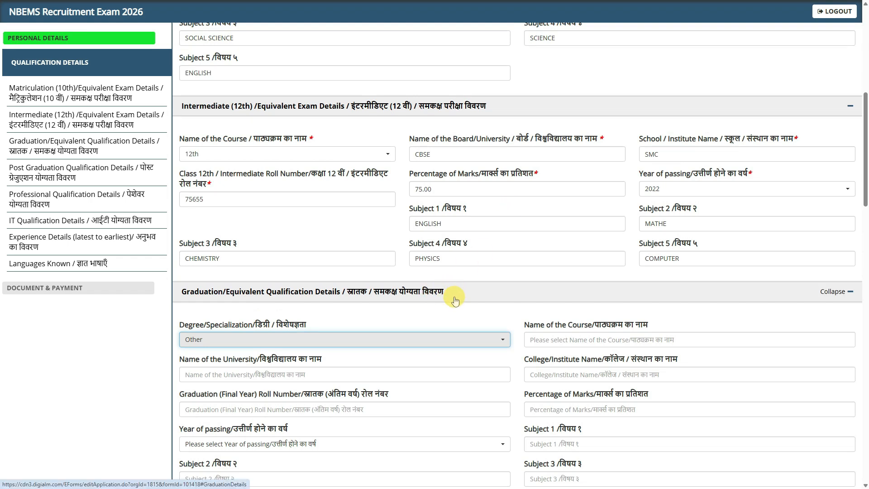
{"action": "scroll", "coordinate": [455, 300], "scroll_direction": "down", "scroll_amount": 2}
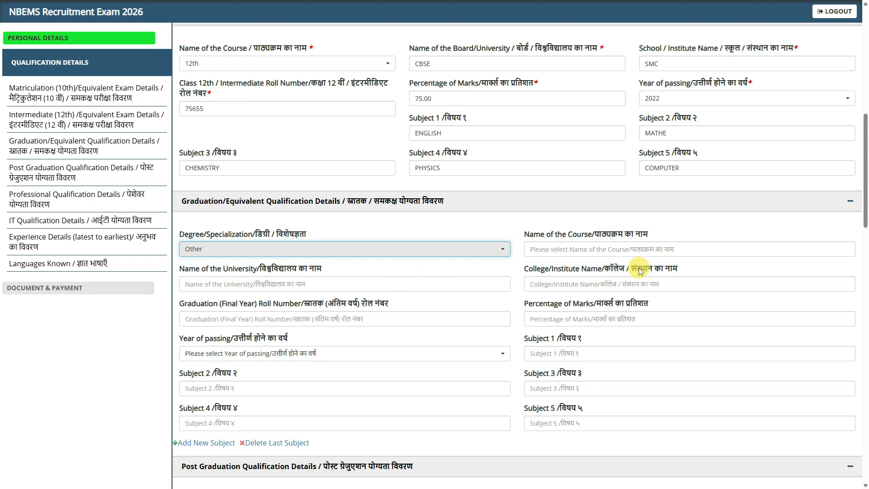
{"action": "scroll", "coordinate": [606, 288], "scroll_direction": "down", "scroll_amount": 3}
{"action": "scroll", "coordinate": [606, 288], "scroll_direction": "down", "scroll_amount": 2}
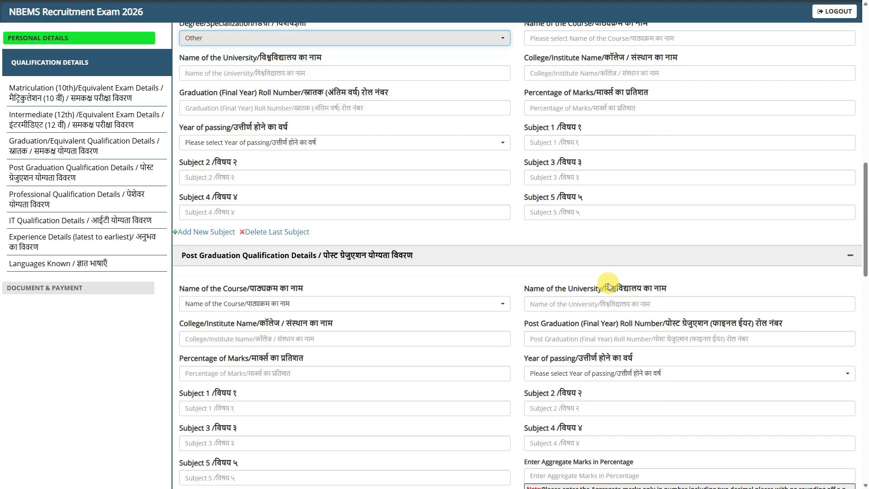
{"action": "scroll", "coordinate": [396, 235], "scroll_direction": "down", "scroll_amount": 2}
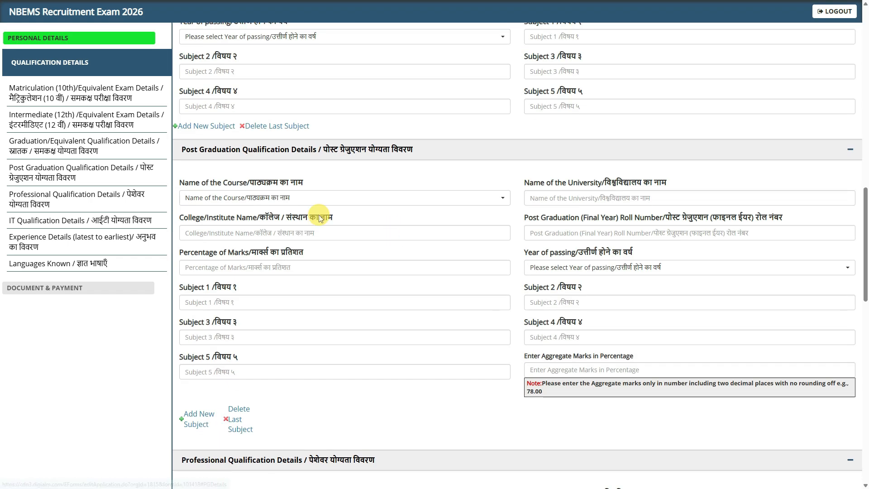
{"action": "left_click", "coordinate": [225, 205]}
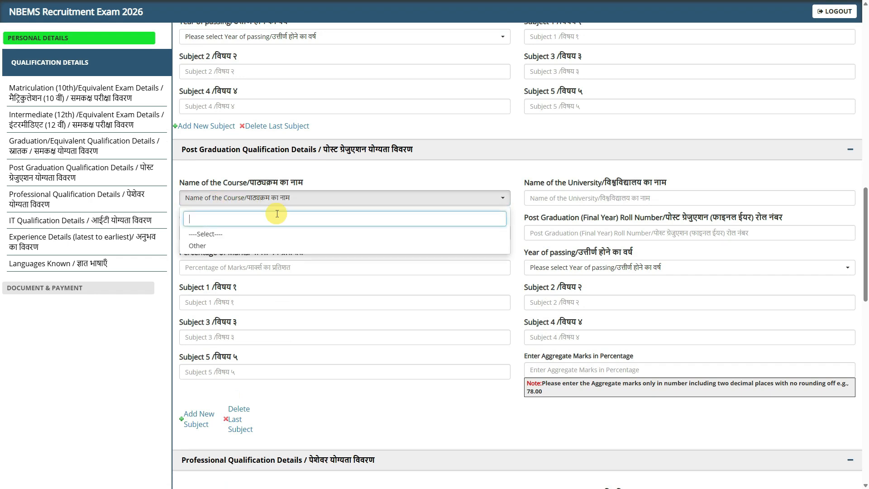
{"action": "left_click", "coordinate": [223, 246]}
{"action": "left_click", "coordinate": [513, 66]}
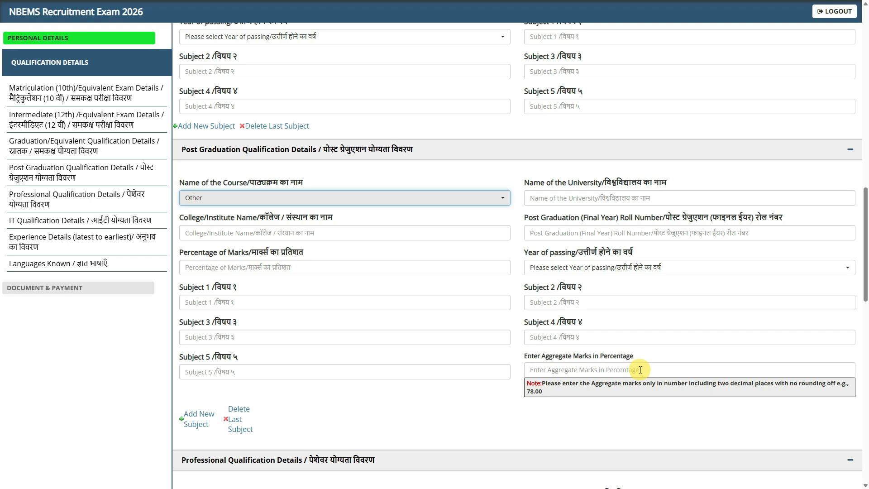
- Answer Yes to having working knowledge of computer (MS Office) in the IT qualification details
{"action": "scroll", "coordinate": [641, 370], "scroll_direction": "down", "scroll_amount": 2}
{"action": "scroll", "coordinate": [464, 286], "scroll_direction": "down", "scroll_amount": 2}
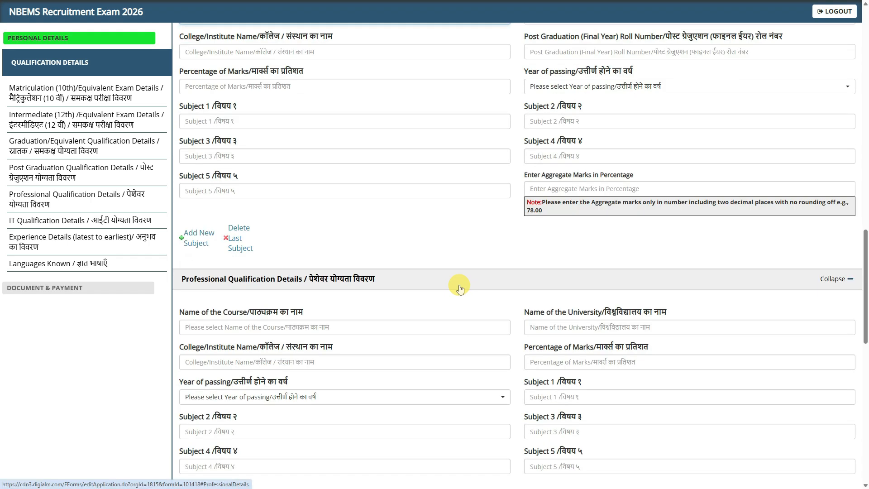
{"action": "scroll", "coordinate": [460, 289], "scroll_direction": "down", "scroll_amount": 2}
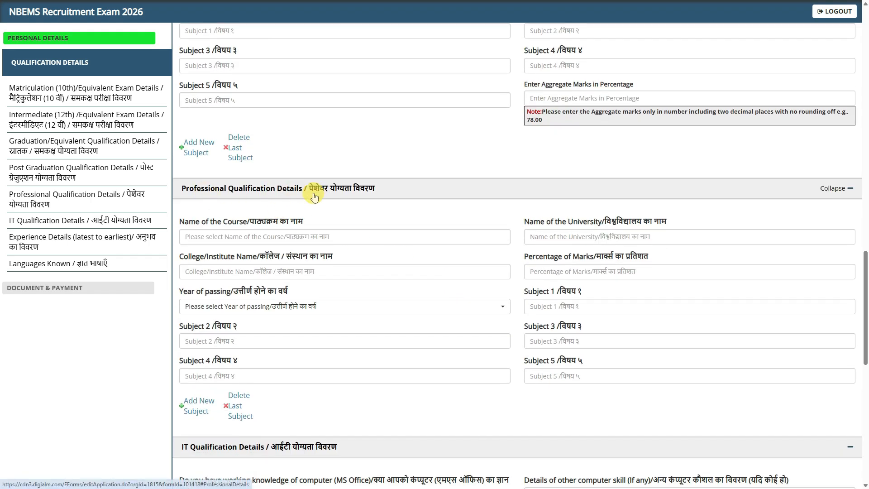
{"action": "scroll", "coordinate": [431, 203], "scroll_direction": "down", "scroll_amount": 1}
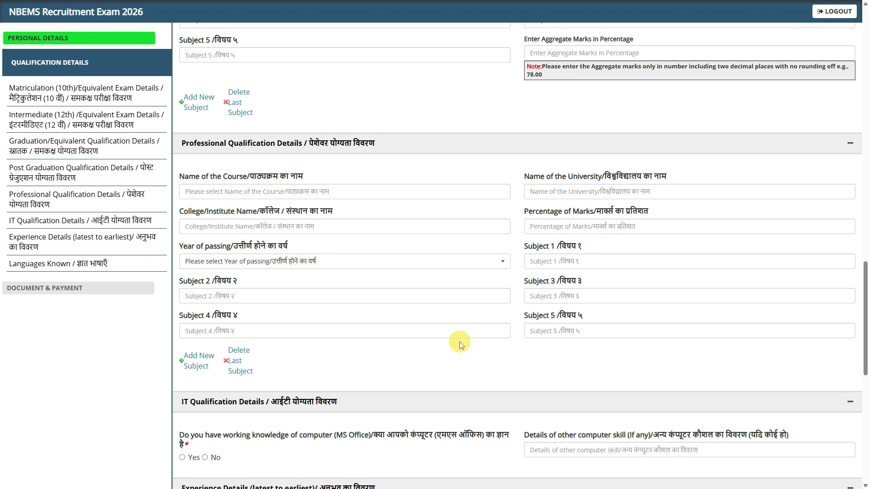
{"action": "scroll", "coordinate": [458, 330], "scroll_direction": "down", "scroll_amount": 3}
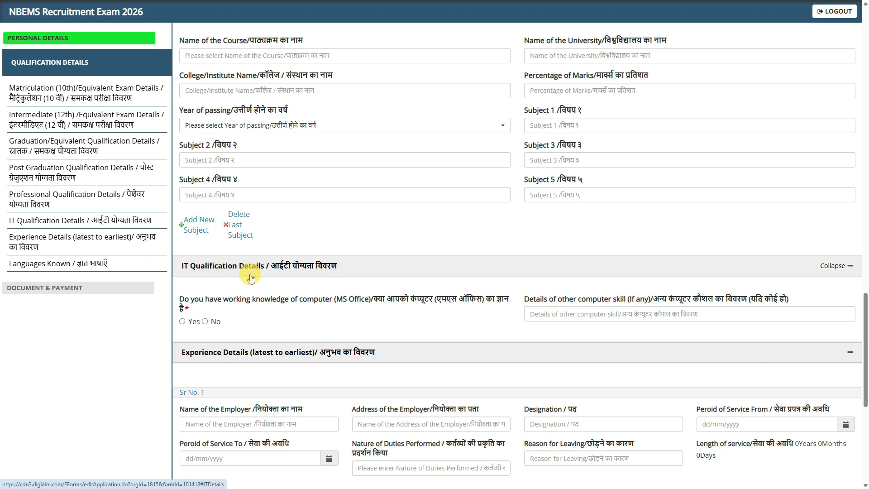
{"action": "scroll", "coordinate": [302, 275], "scroll_direction": "down", "scroll_amount": 1}
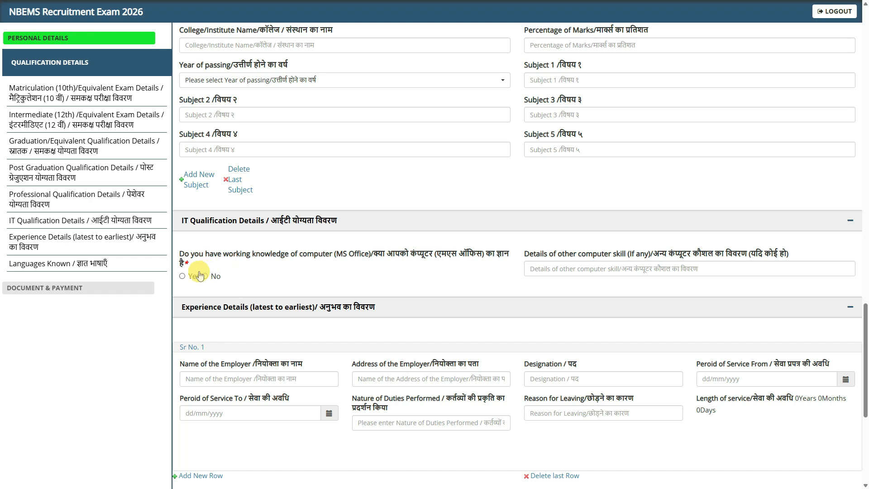
{"action": "left_click", "coordinate": [183, 276]}
- Mark Hindi as read, write and speak and English as read and write, and save the qualification details to proceed to documents and payment
{"action": "scroll", "coordinate": [681, 272], "scroll_direction": "down", "scroll_amount": 2}
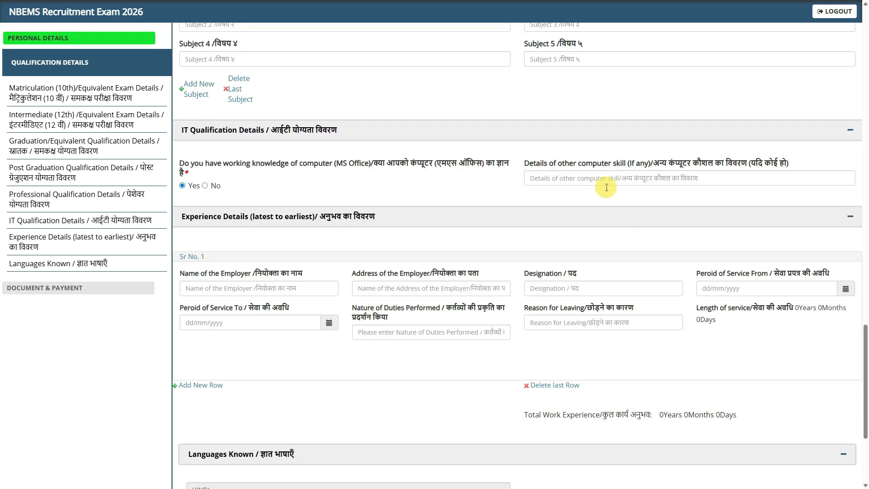
{"action": "scroll", "coordinate": [647, 200], "scroll_direction": "down", "scroll_amount": 2}
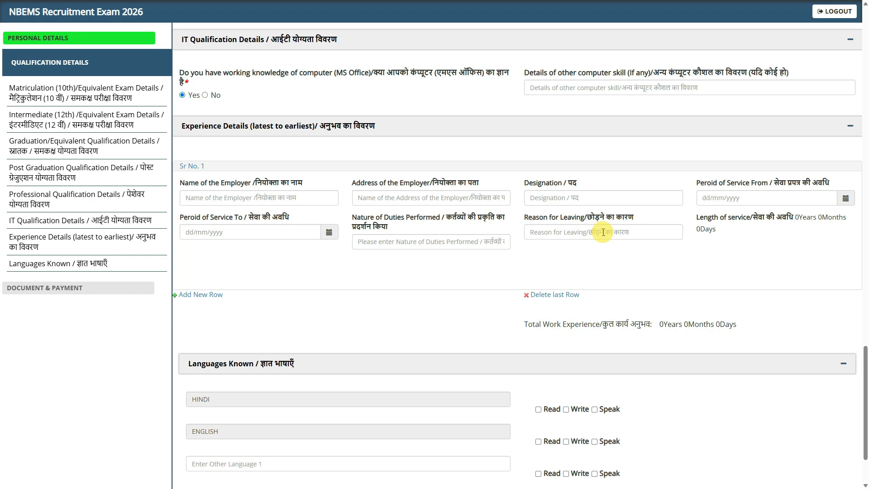
{"action": "scroll", "coordinate": [603, 231], "scroll_direction": "down", "scroll_amount": 2}
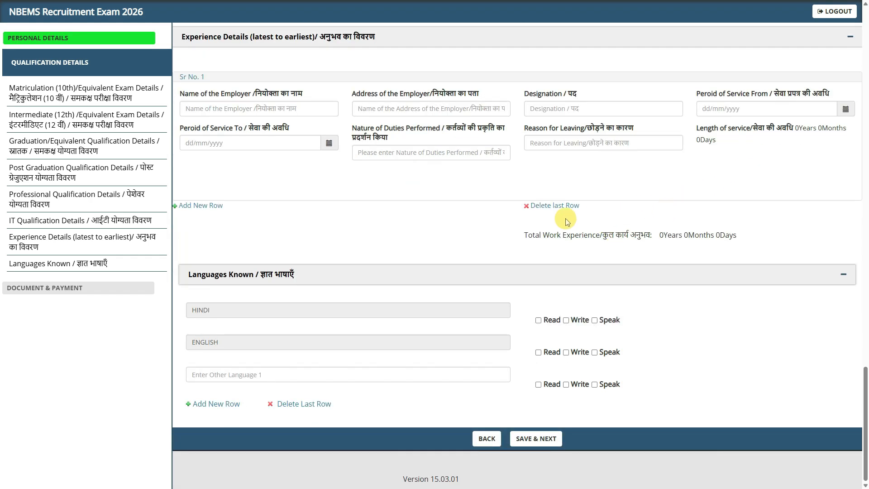
{"action": "left_click", "coordinate": [539, 320]}
{"action": "left_click", "coordinate": [569, 321]}
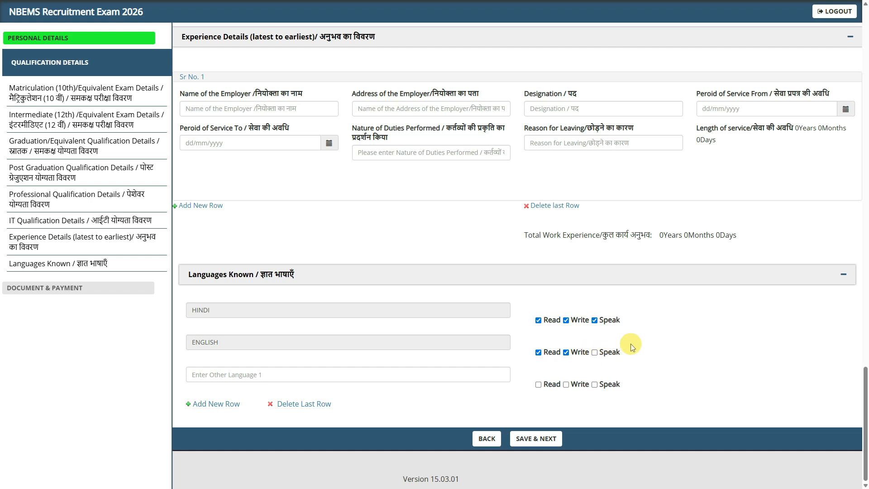
{"action": "left_click", "coordinate": [537, 439]}
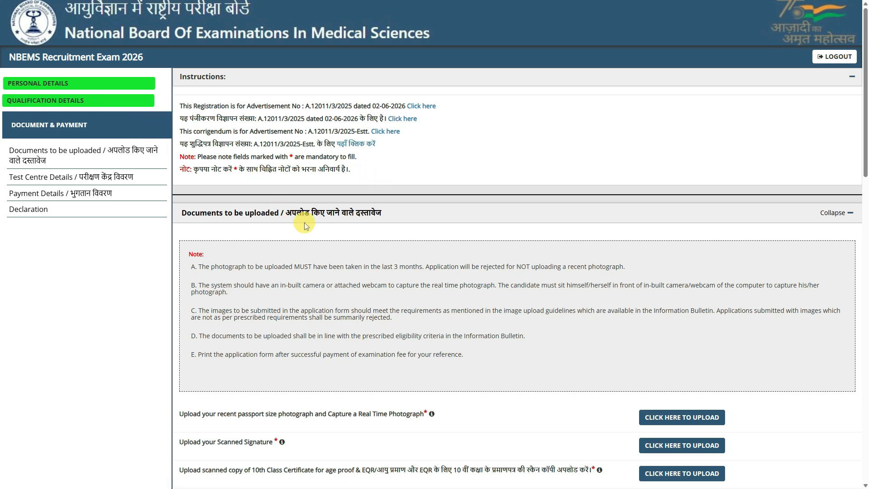
- Examine the list of required documents and the capture and upload instructions for the passport size photograph
{"action": "scroll", "coordinate": [444, 225], "scroll_direction": "down", "scroll_amount": 1}
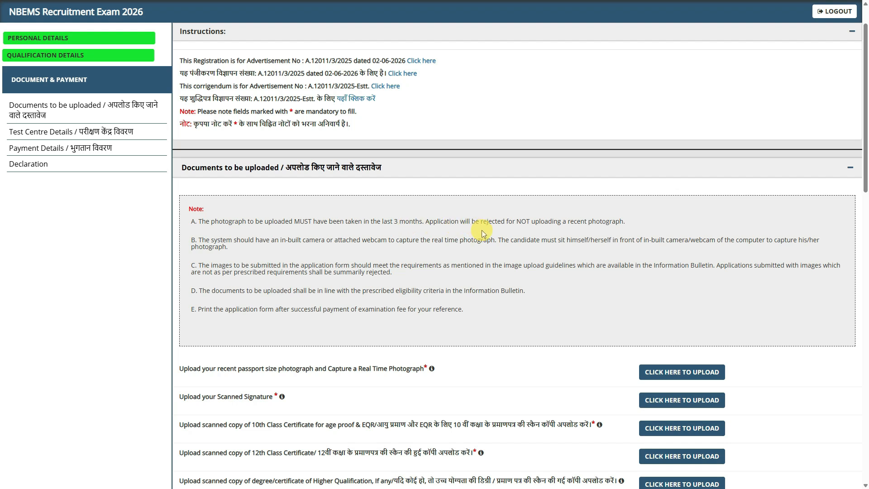
{"action": "scroll", "coordinate": [477, 231], "scroll_direction": "down", "scroll_amount": 5}
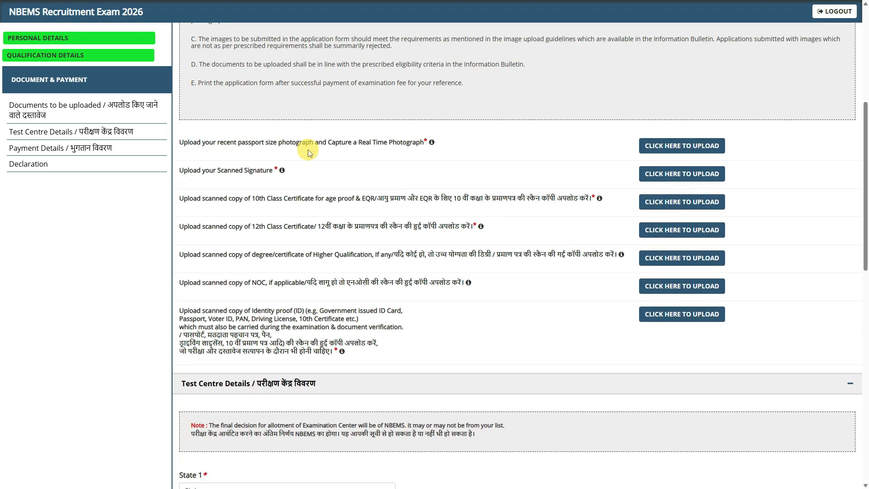
{"action": "left_click", "coordinate": [654, 142]}
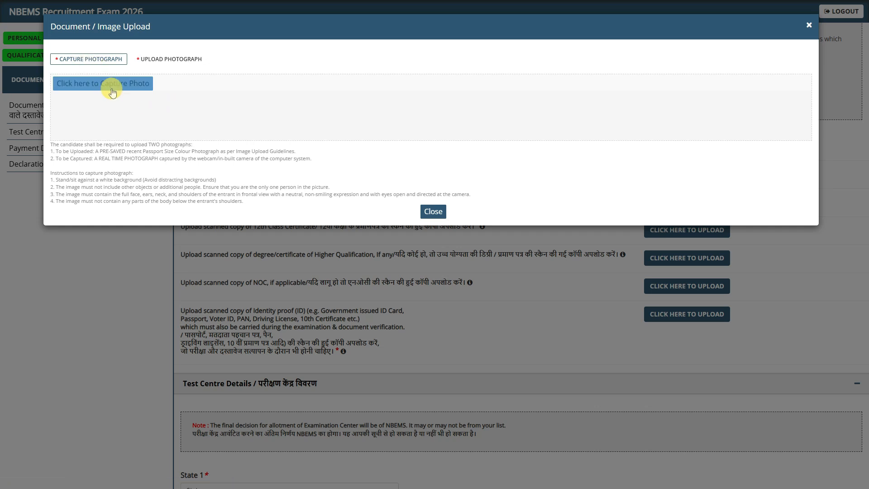
{"action": "left_click", "coordinate": [172, 60]}
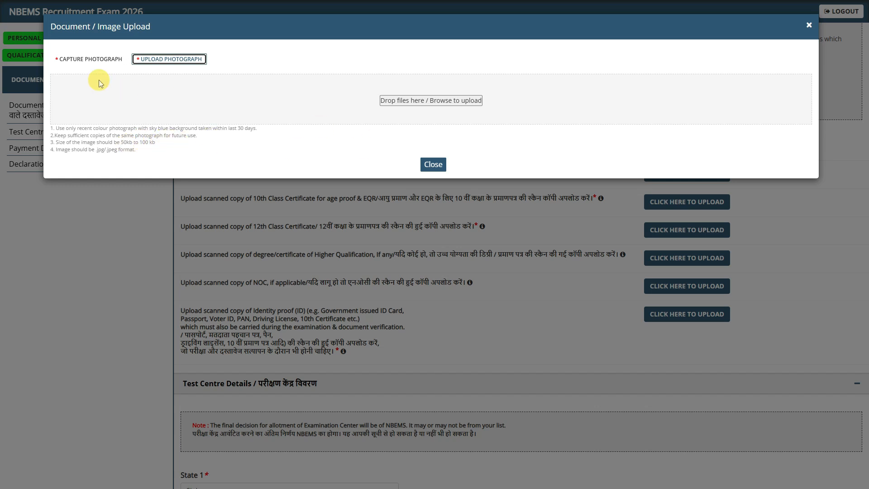
{"action": "left_click", "coordinate": [95, 60]}
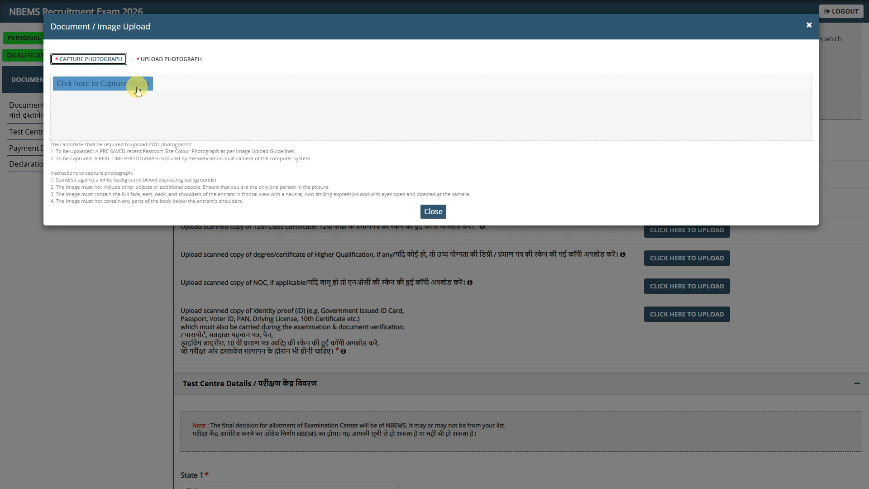
{"action": "left_click", "coordinate": [164, 62]}
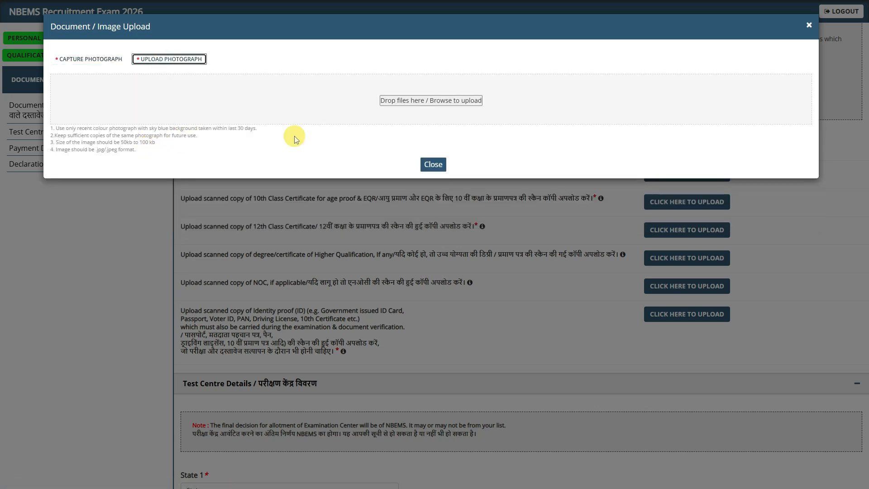
{"action": "left_click", "coordinate": [436, 165]}
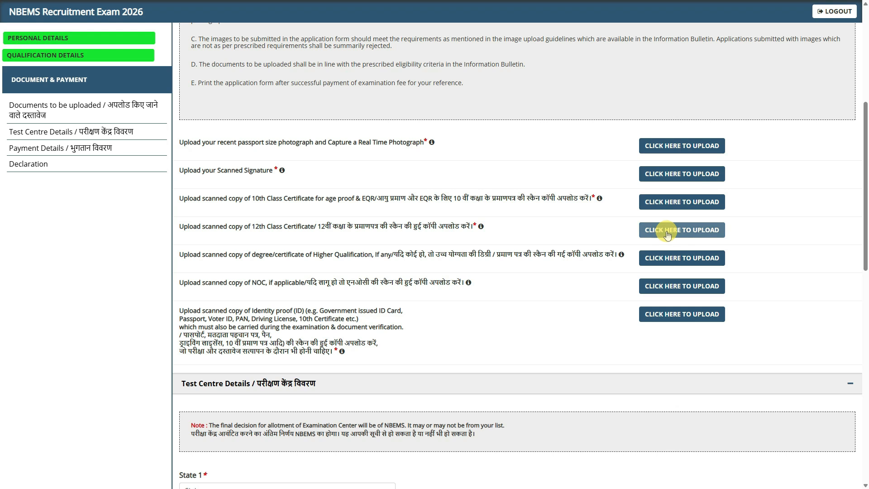
- Set the test centre preferences to GUJARAT for State 1 and HARYANA for State 2
{"action": "scroll", "coordinate": [667, 233], "scroll_direction": "down", "scroll_amount": 1}
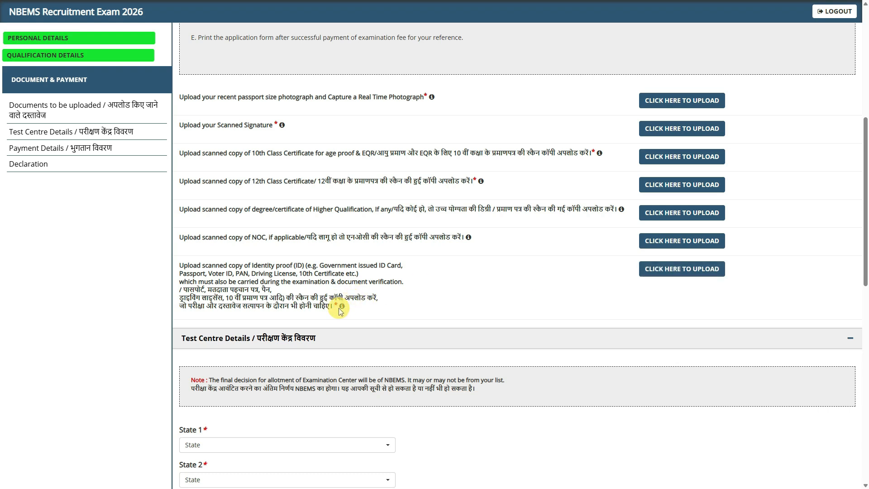
{"action": "scroll", "coordinate": [567, 292], "scroll_direction": "down", "scroll_amount": 1}
{"action": "scroll", "coordinate": [567, 293], "scroll_direction": "down", "scroll_amount": 3}
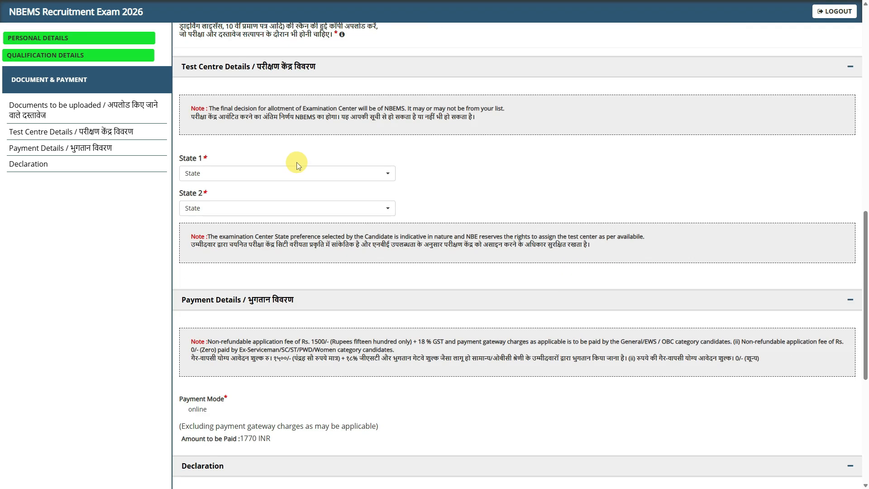
{"action": "left_click", "coordinate": [305, 173]}
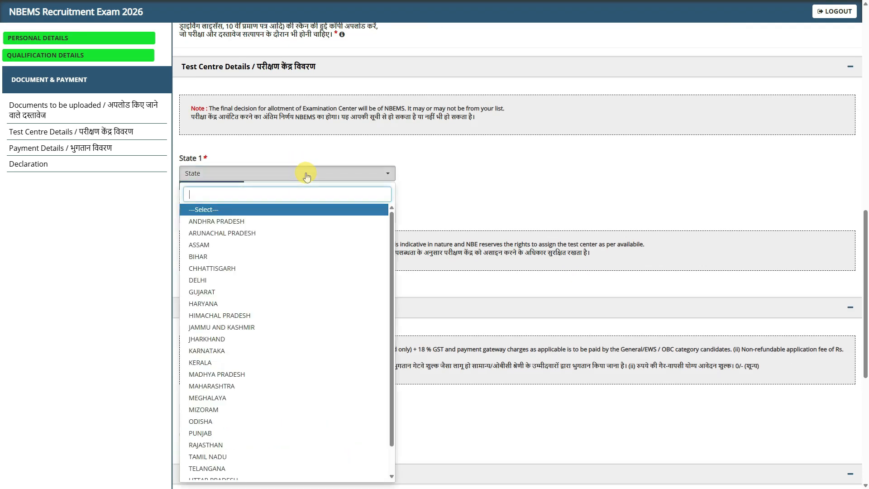
{"action": "left_click", "coordinate": [284, 292]}
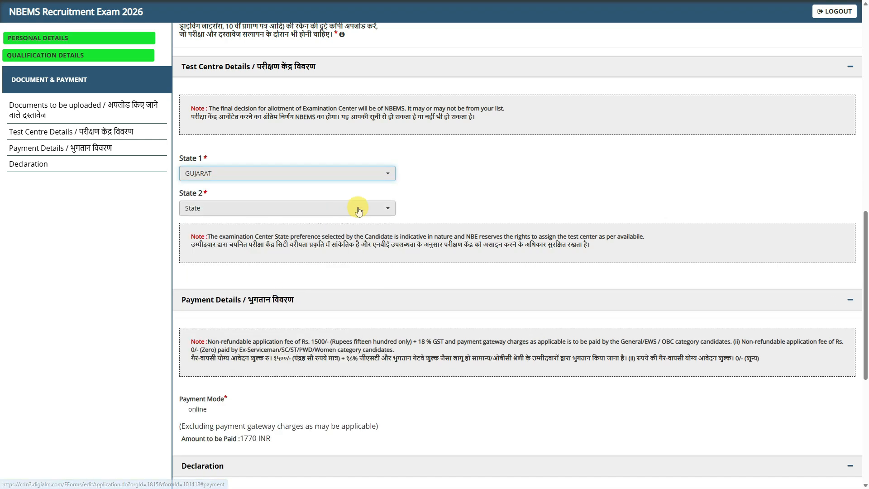
{"action": "left_click", "coordinate": [335, 209]}
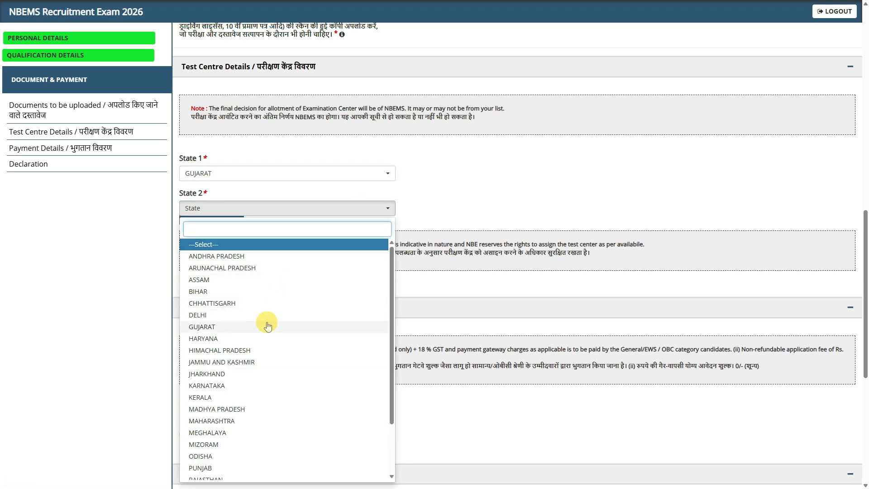
{"action": "left_click", "coordinate": [259, 339]}
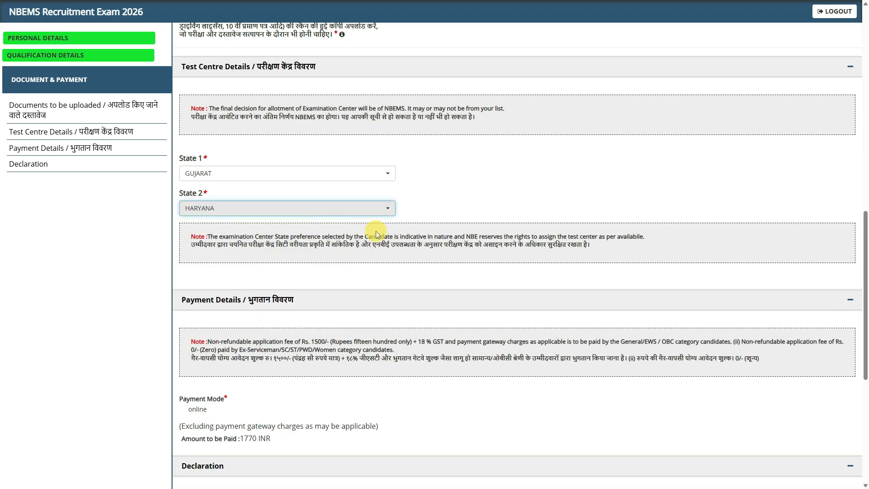
- Confirm in the declaration that the form details have been reviewed, and agree to the declaration
{"action": "scroll", "coordinate": [399, 248], "scroll_direction": "down", "scroll_amount": 3}
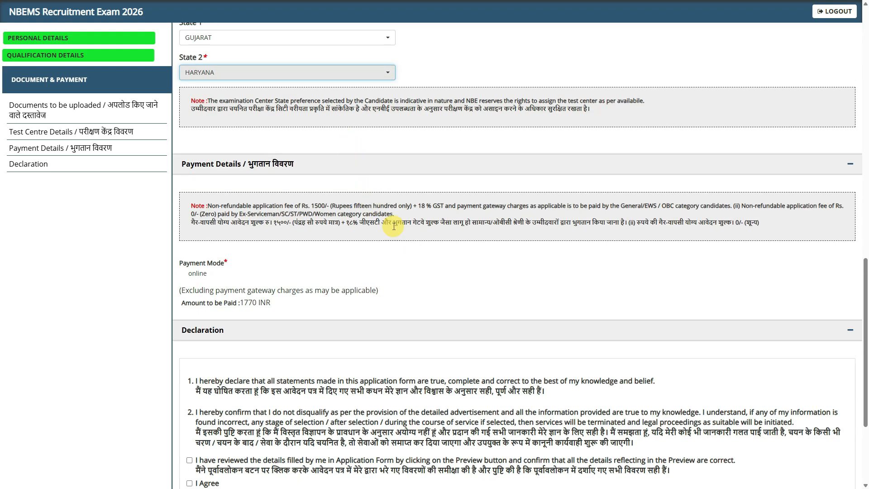
{"action": "scroll", "coordinate": [342, 206], "scroll_direction": "down", "scroll_amount": 3}
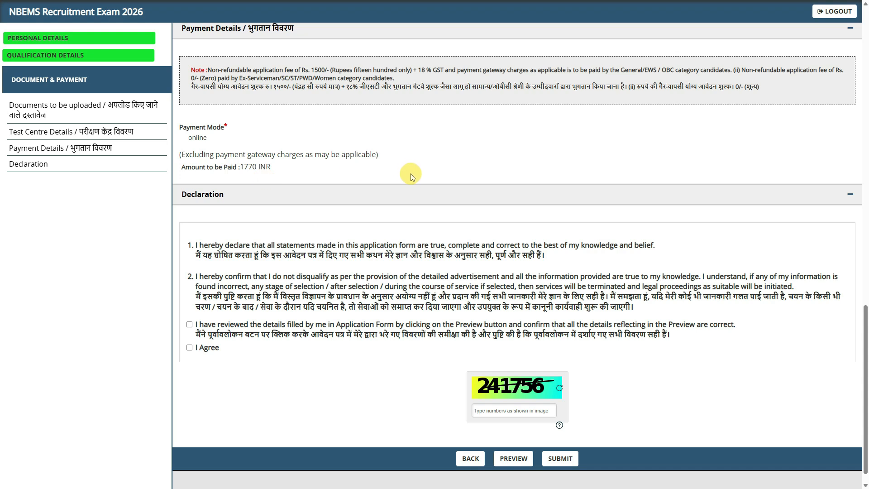
{"action": "scroll", "coordinate": [331, 217], "scroll_direction": "down", "scroll_amount": 1}
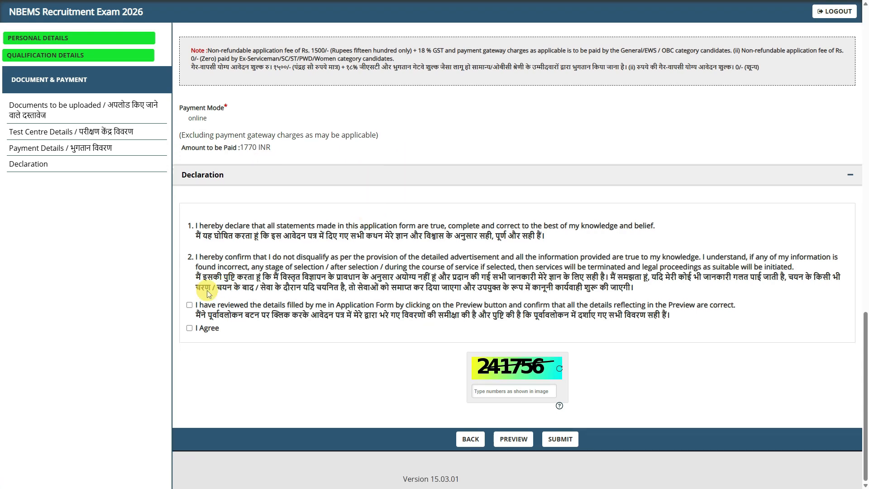
{"action": "left_click", "coordinate": [190, 306]}
{"action": "left_click", "coordinate": [190, 328]}
{"action": "left_click", "coordinate": [522, 447]}
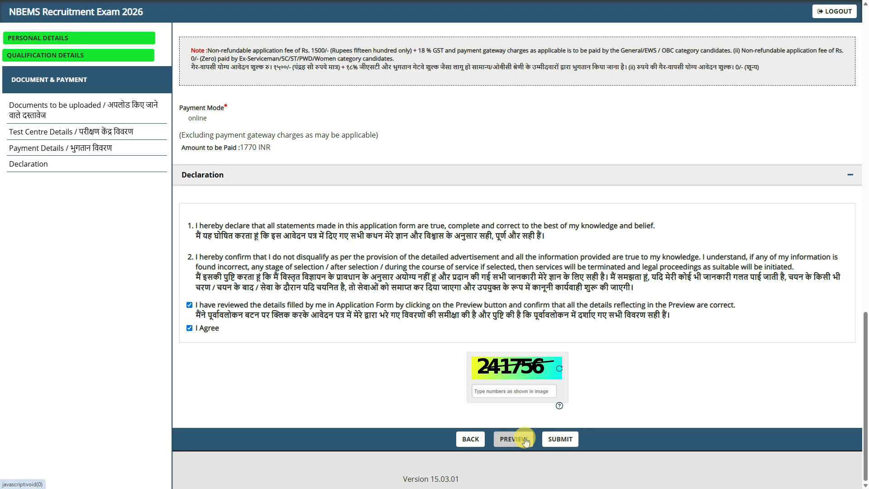
{"action": "left_click", "coordinate": [562, 443]}
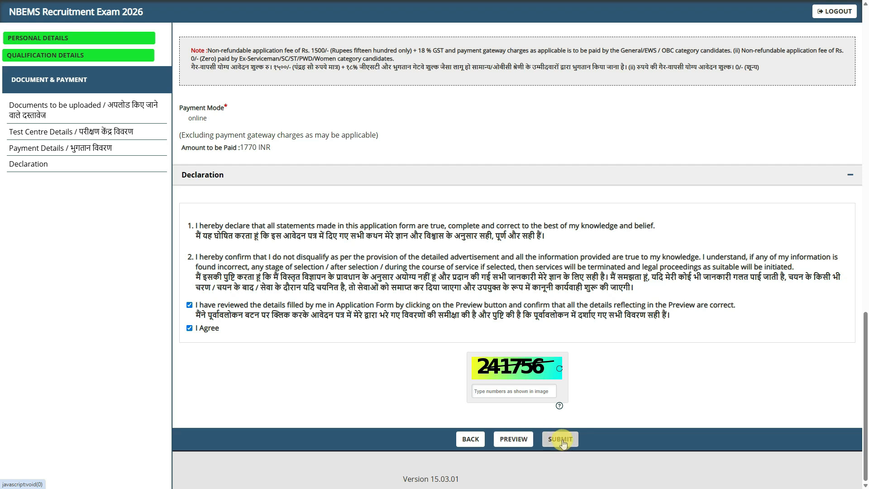